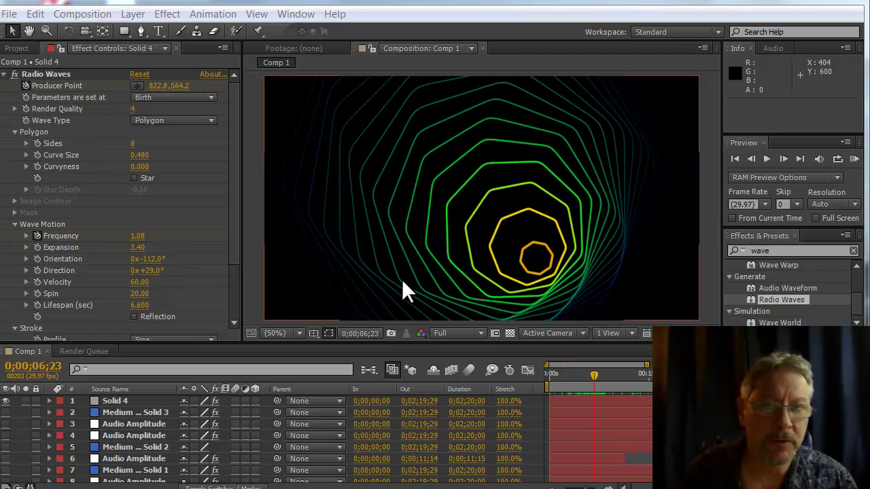
Step: Turn off the visibility of the original Radio Waves layer, Solid 4
click(6, 401)
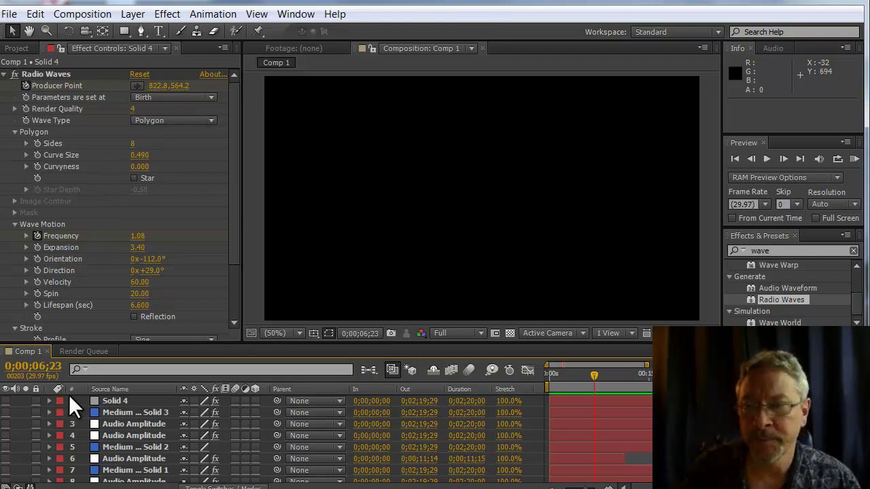
Step: Create a new 1280×720 royal blue solid named Medium Gray-Royal Blue Solid 5
click(142, 11)
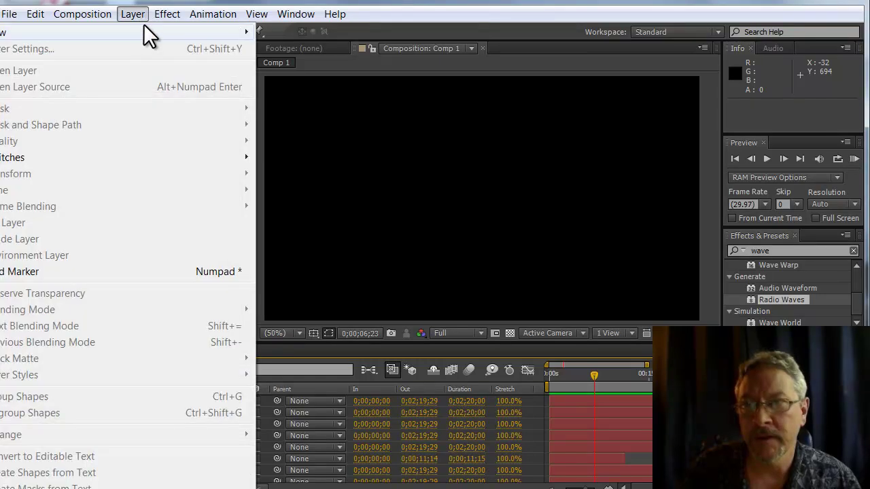
mouse_move(194, 34)
click(289, 47)
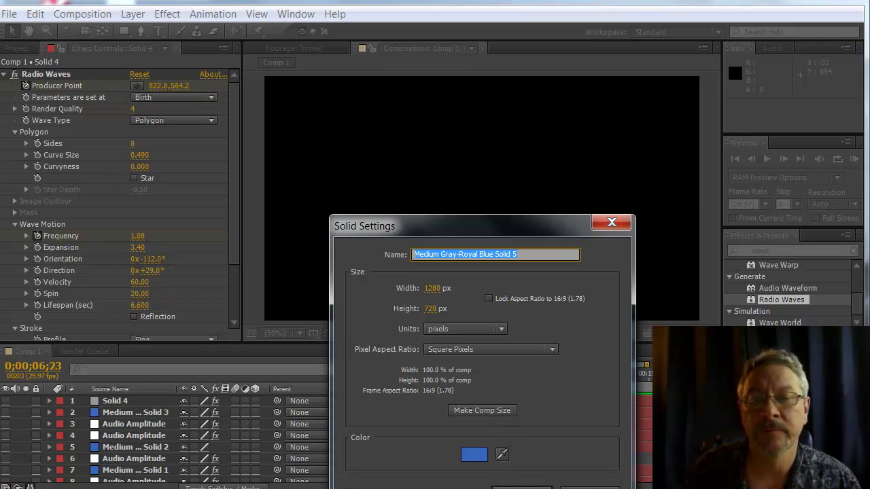
click(522, 488)
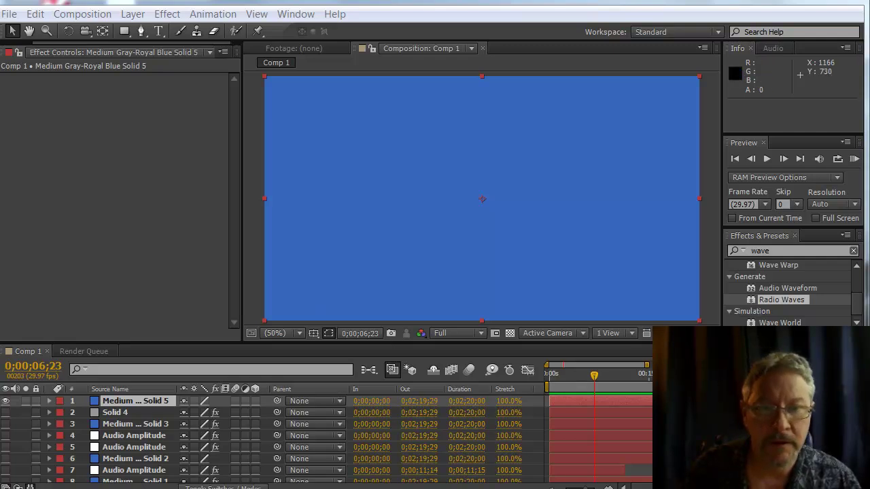
Step: Apply Radio Waves to Solid 5 and play it from the start to preview the rings
drag(594, 373, 535, 379)
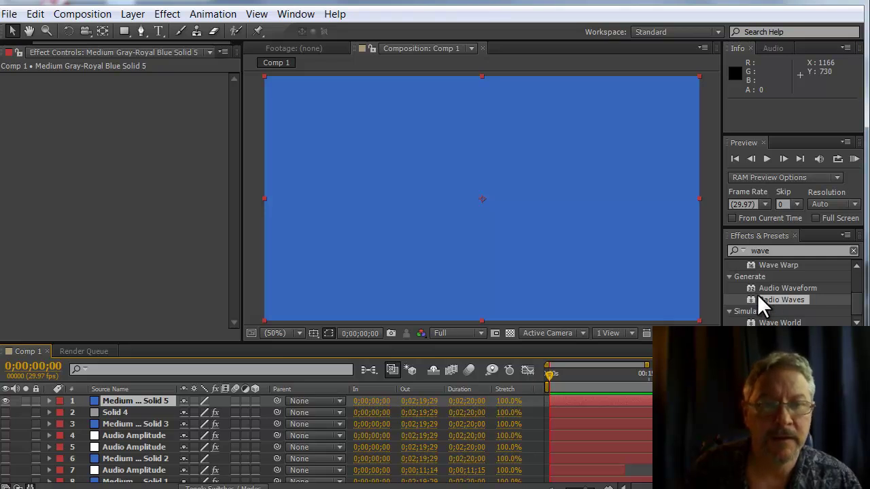
drag(550, 374, 588, 380)
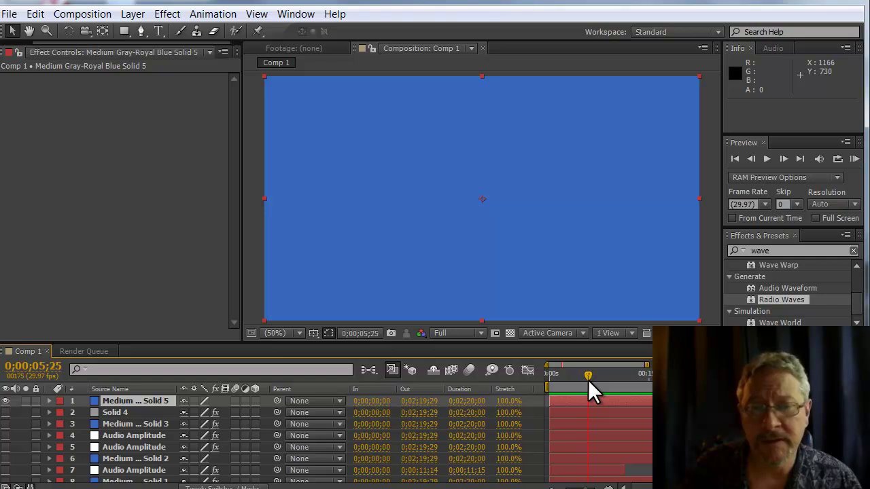
double_click(753, 298)
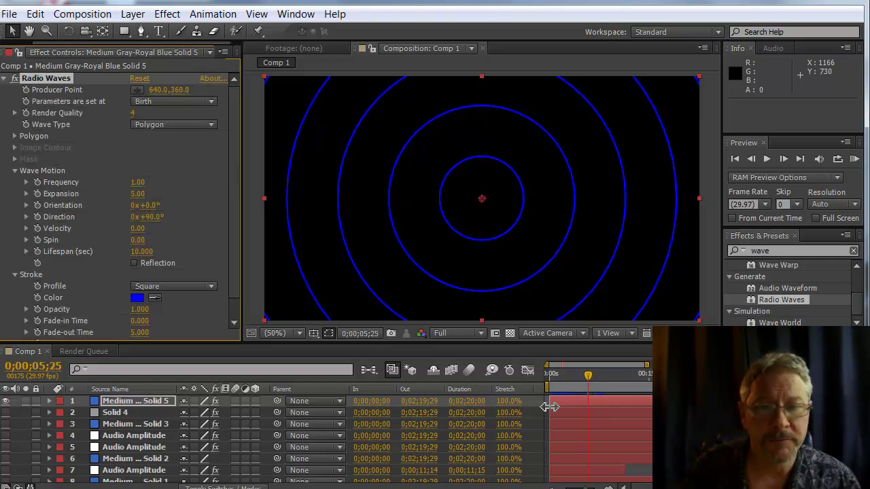
drag(588, 374, 518, 378)
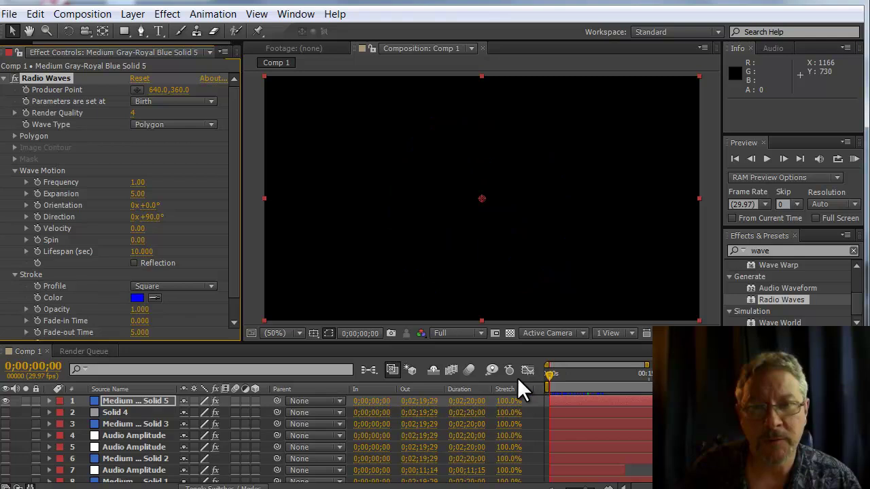
key(space)
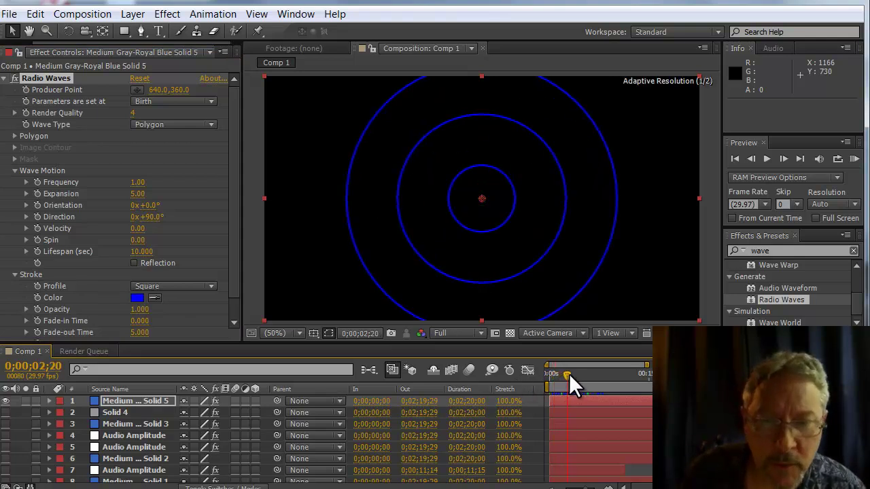
drag(554, 377, 520, 381)
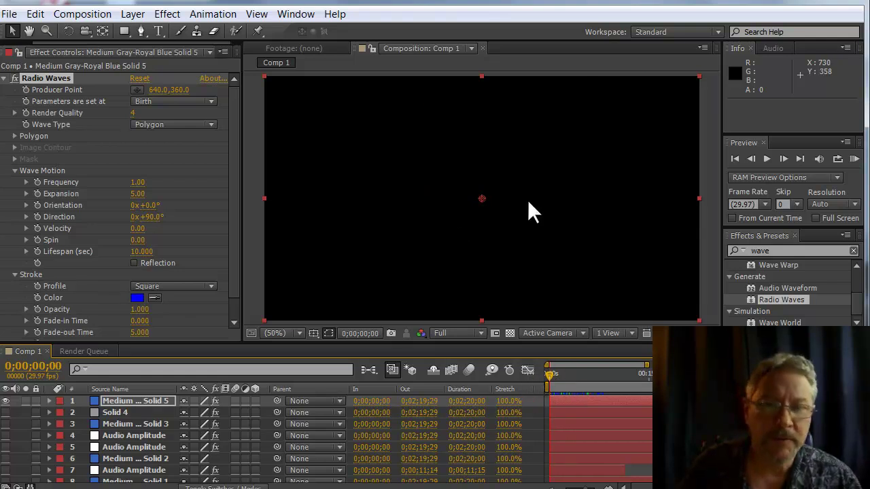
click(119, 400)
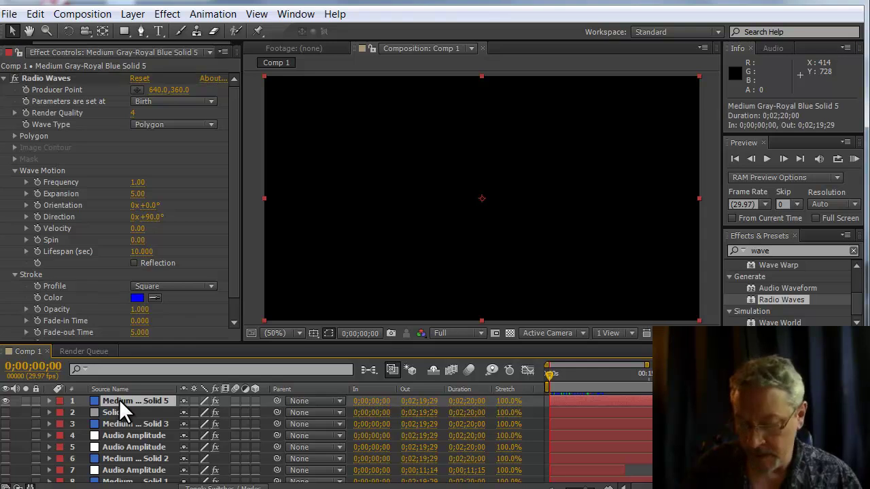
Step: Set Radio Waves Frequency to 0.00 for a single ring and delay the layer to about six seconds
key(e)
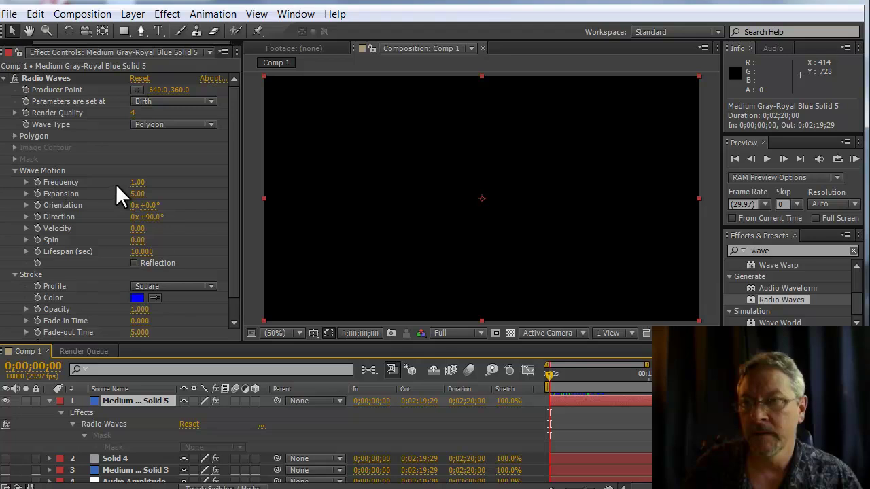
drag(138, 184, 74, 189)
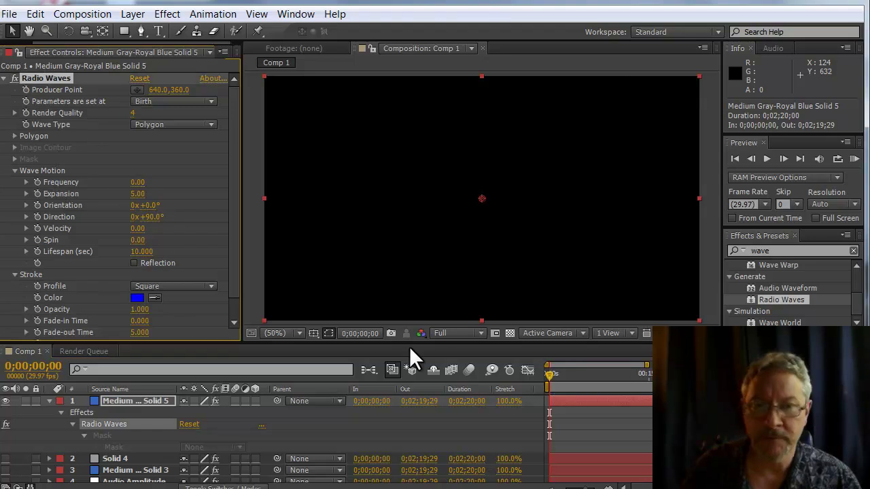
mouse_move(548, 373)
mouse_down()
mouse_move(585, 379)
mouse_move(558, 382)
mouse_up()
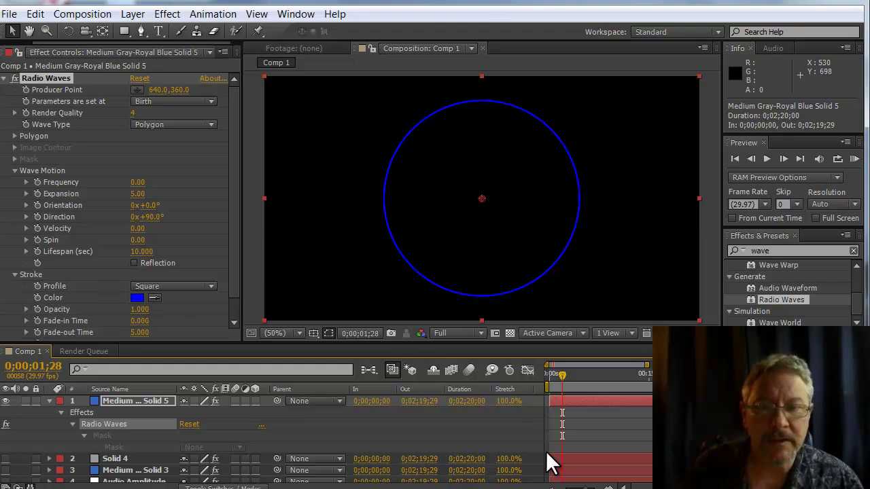
mouse_move(564, 375)
mouse_down()
mouse_move(551, 377)
mouse_move(583, 377)
mouse_move(564, 384)
mouse_up()
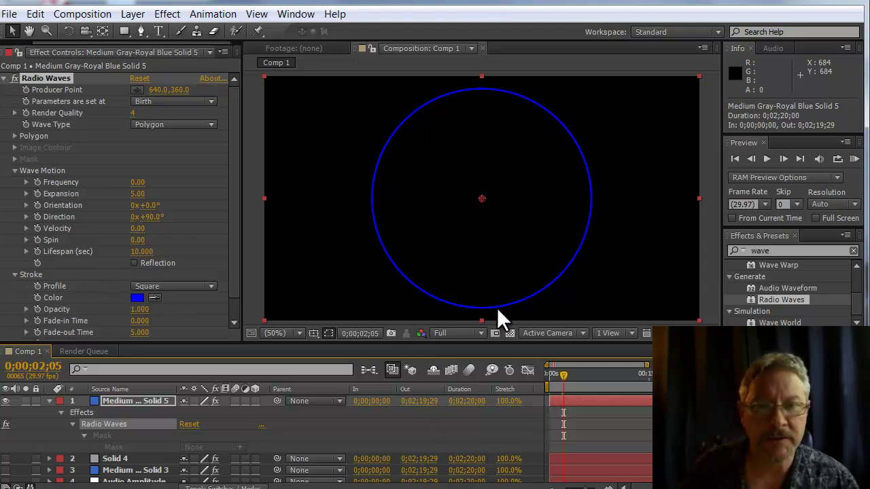
drag(562, 370, 569, 391)
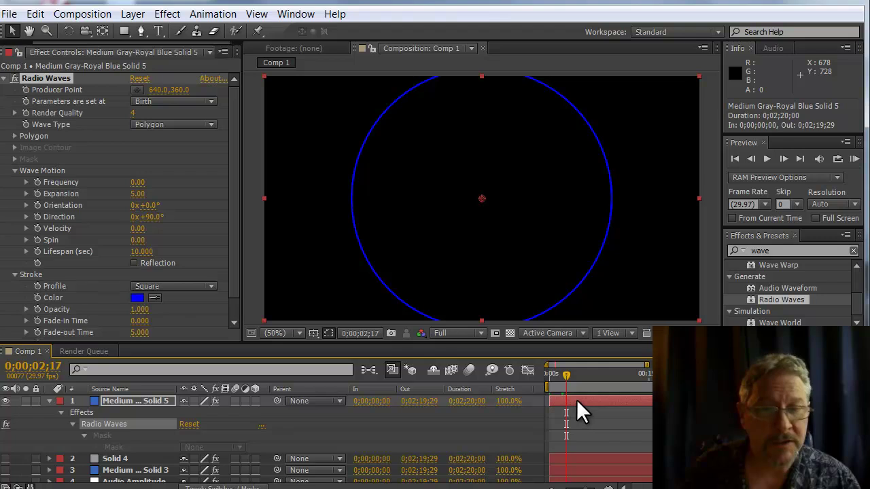
drag(577, 400, 622, 401)
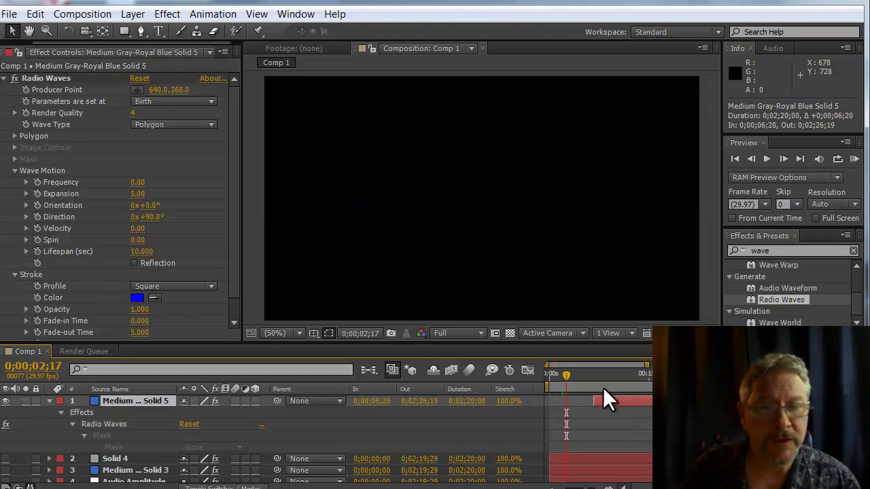
Step: Move to about ten seconds and undo an accidental drag of the blue solid
drag(568, 376, 618, 388)
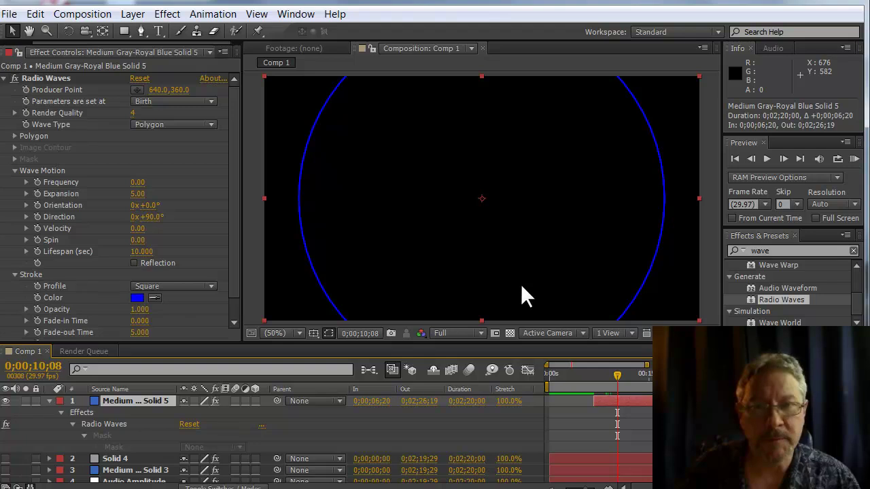
drag(481, 197, 453, 211)
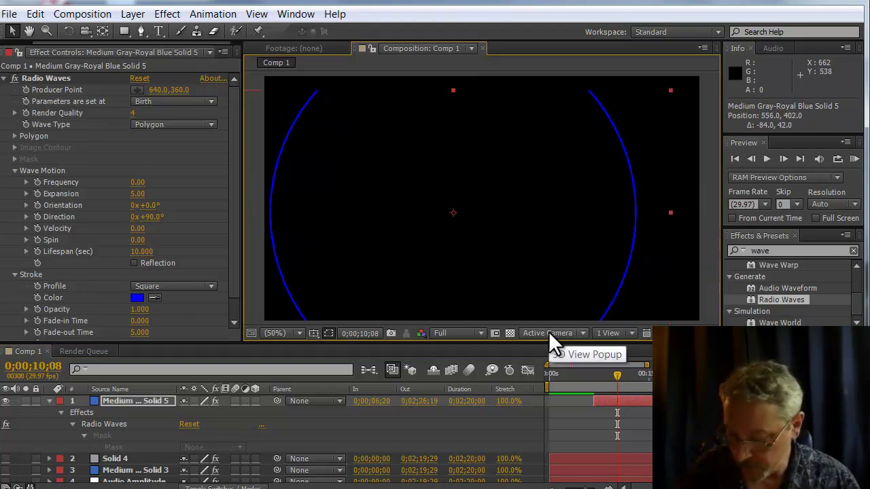
key(ctrl+z)
click(109, 397)
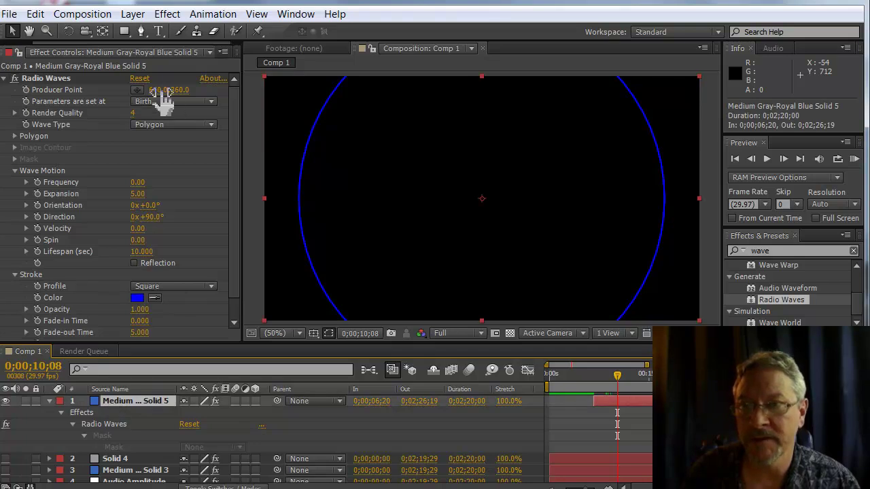
Step: Try moving the Producer Point right and down-left, then undo back to 640,360
drag(162, 93, 258, 102)
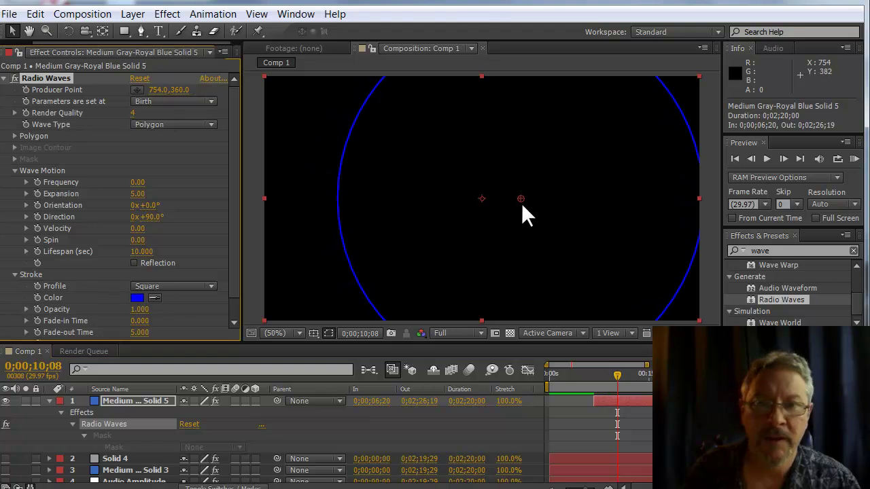
drag(520, 197, 402, 226)
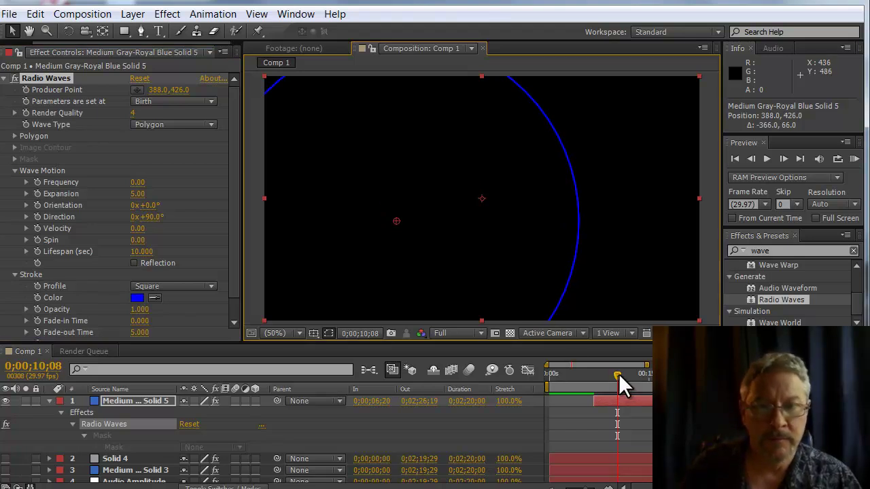
drag(619, 374, 596, 374)
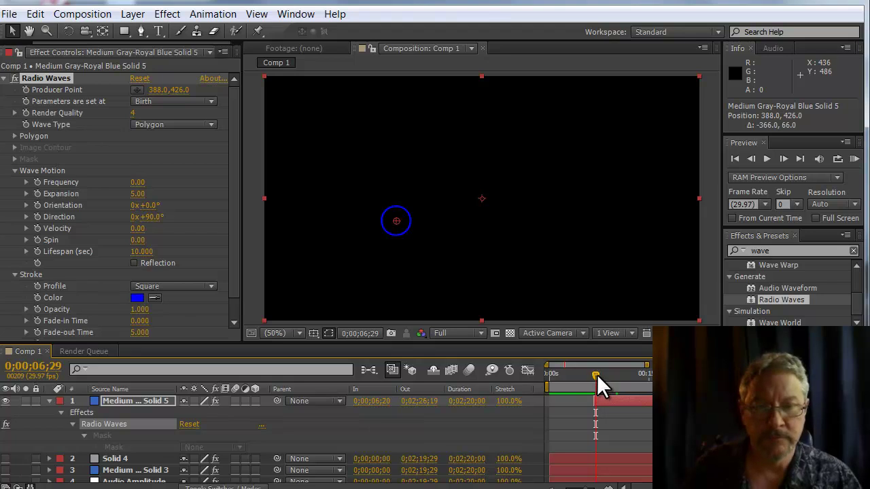
drag(596, 375, 578, 393)
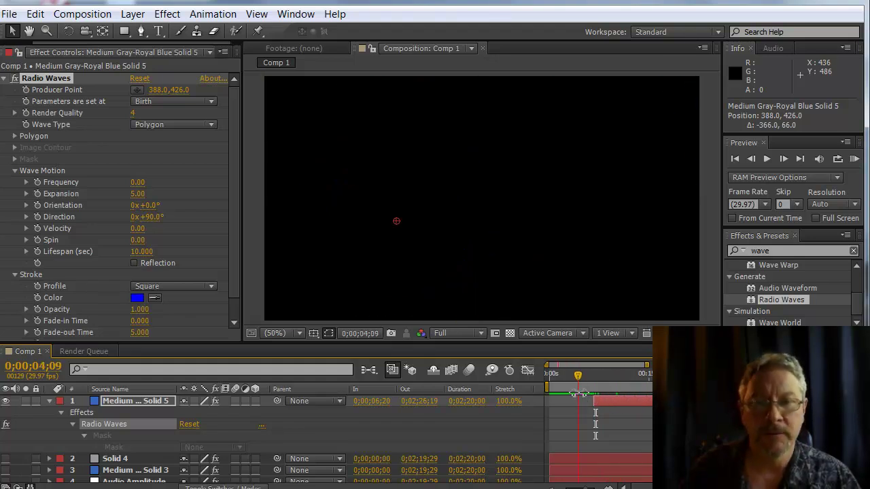
key(ctrl+z)
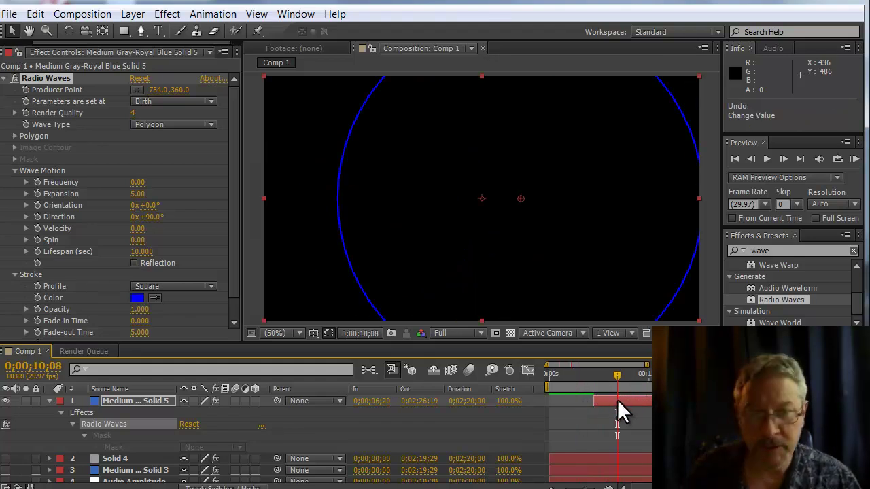
Step: Undo the delayed start and Frequency change, then raise Frequency to 2.80
key(ctrl+z)
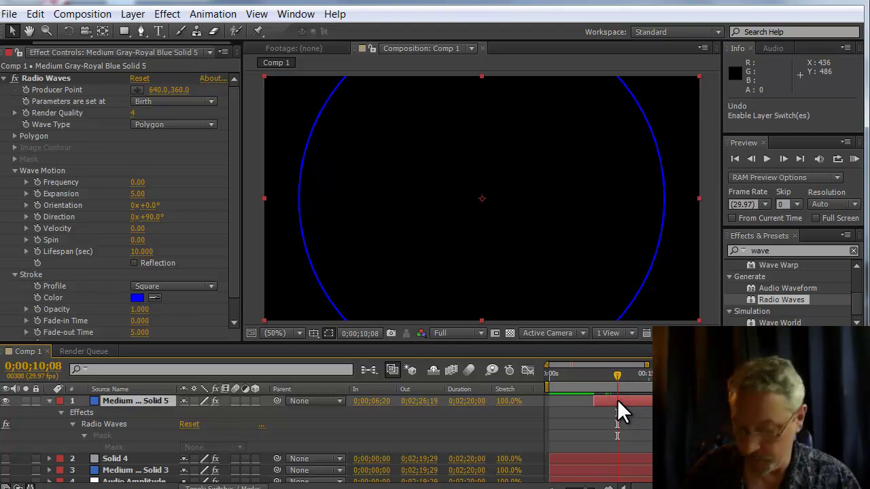
key(ctrl+z)
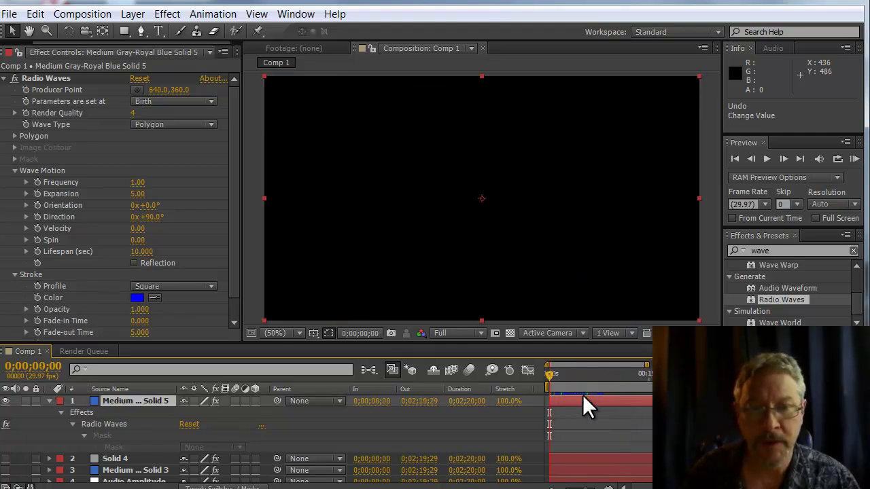
mouse_move(550, 371)
mouse_down()
mouse_move(592, 378)
mouse_move(539, 384)
mouse_up()
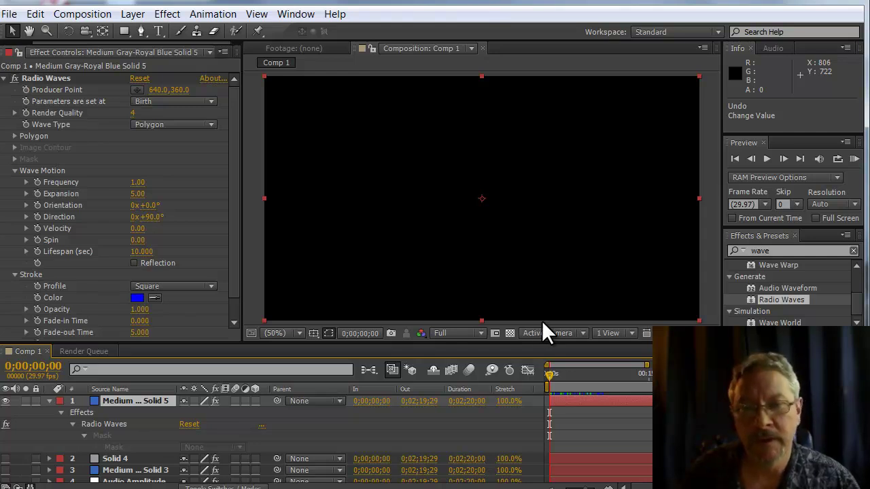
drag(549, 374, 565, 369)
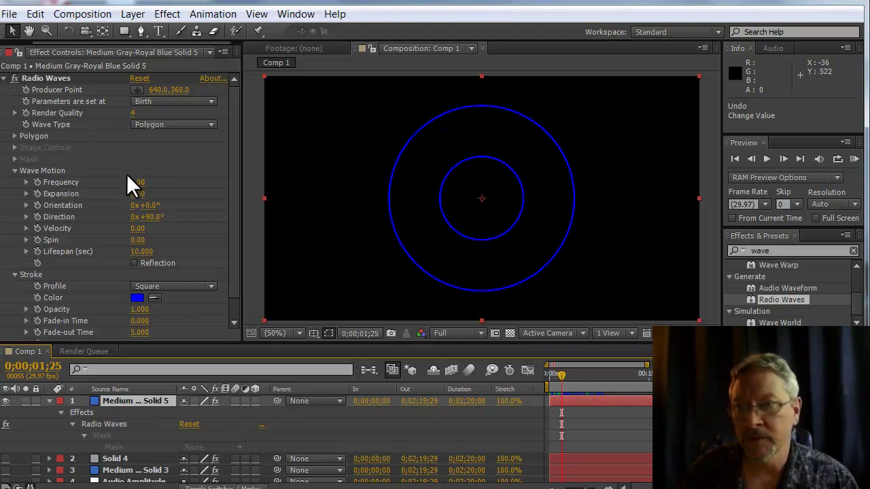
drag(138, 184, 156, 183)
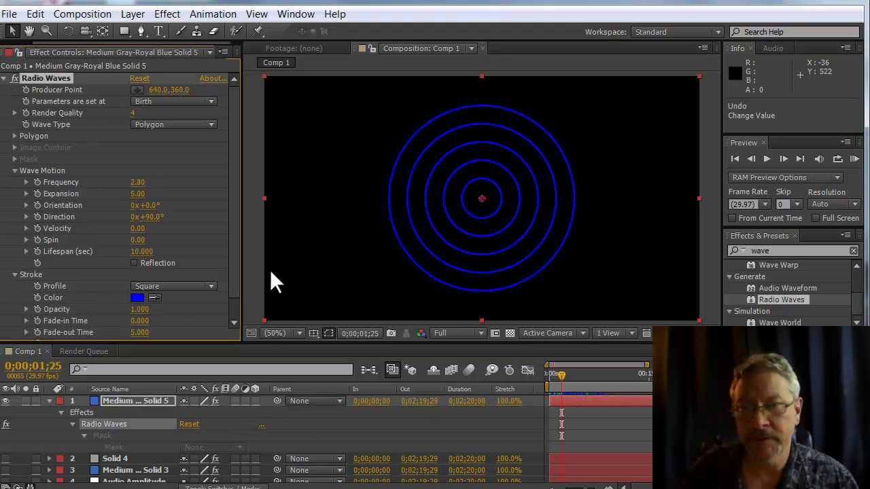
Step: Add a Frequency keyframe of 0.00 at the start of the composition
mouse_move(557, 376)
mouse_down()
mouse_move(523, 378)
mouse_move(561, 381)
mouse_up()
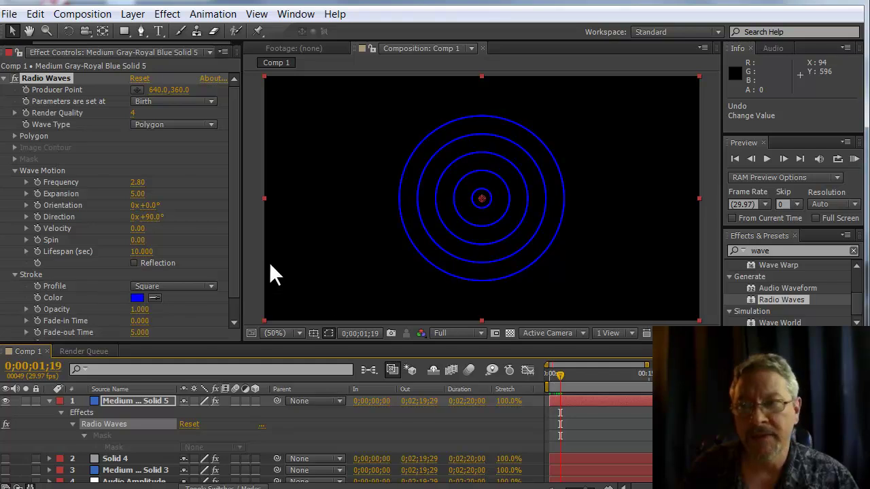
click(38, 183)
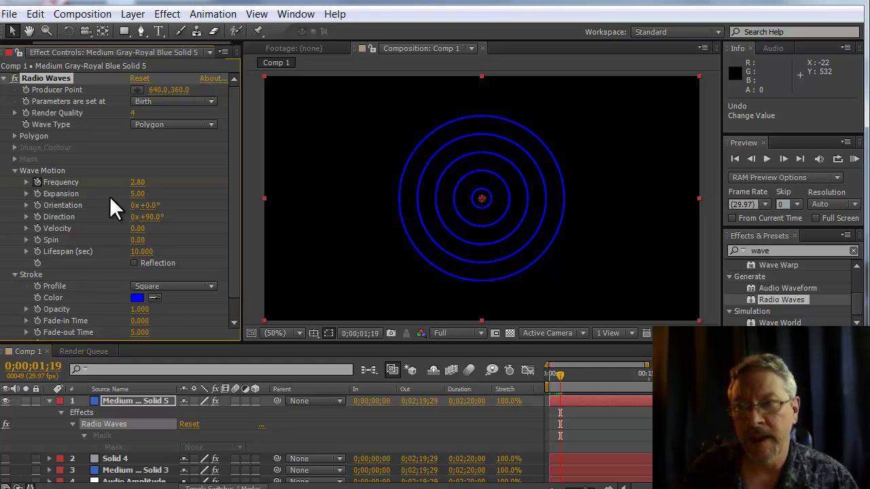
drag(137, 186, 101, 184)
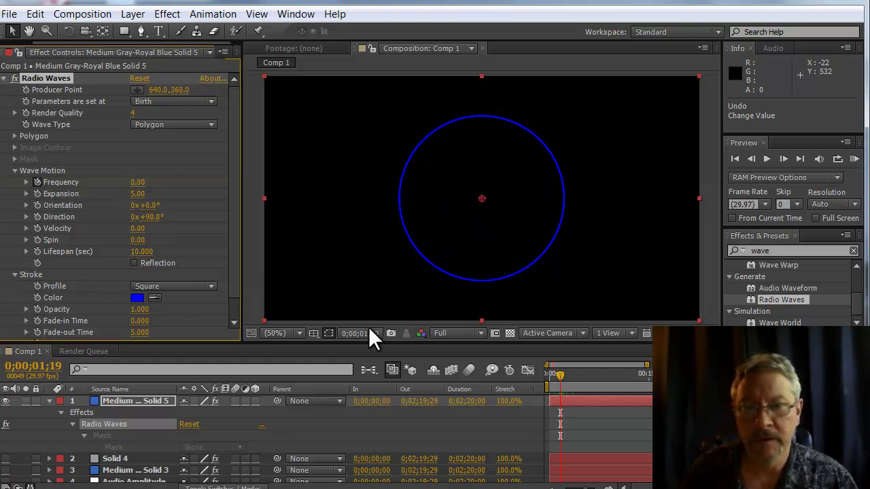
mouse_move(560, 373)
mouse_down()
mouse_move(545, 373)
mouse_move(577, 372)
mouse_move(554, 373)
mouse_up()
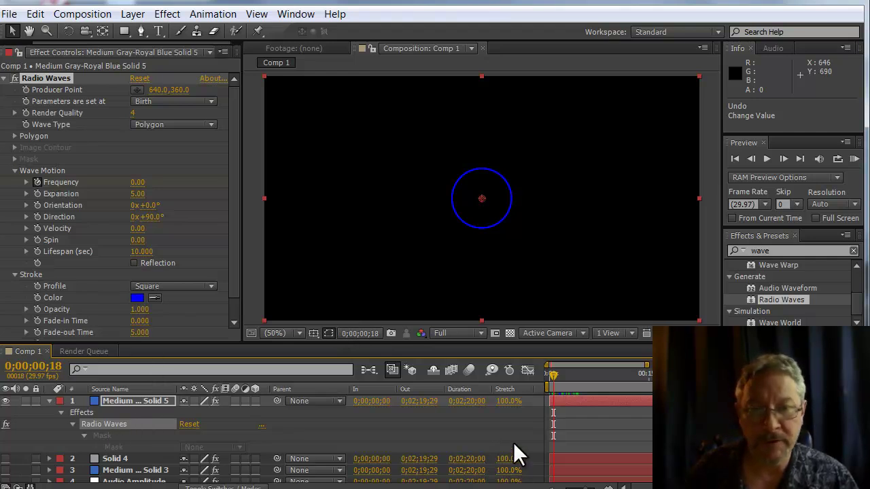
click(128, 402)
Step: Add a starting Frequency keyframe of 5.90 so it ramps down to 0.00
key(u)
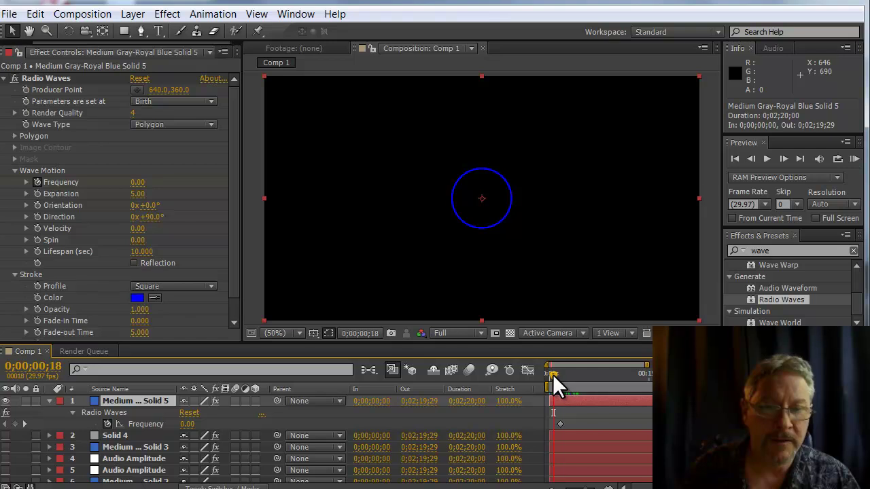
drag(553, 375, 516, 382)
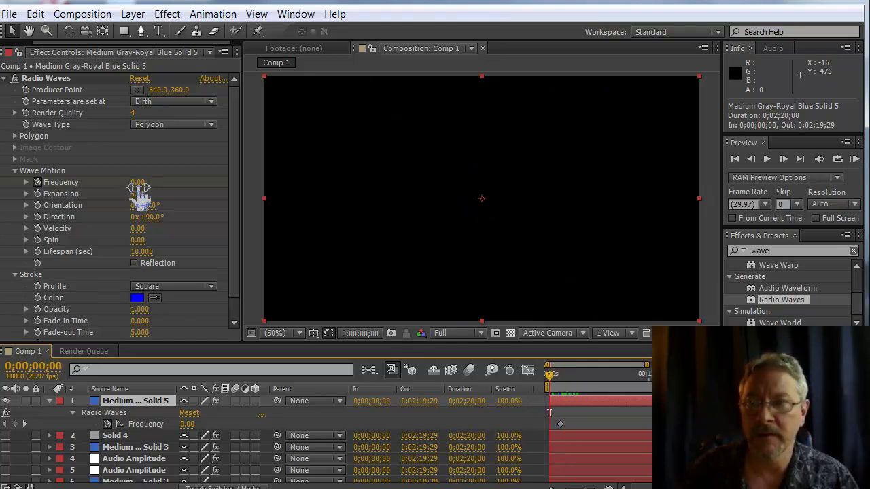
drag(143, 182, 184, 185)
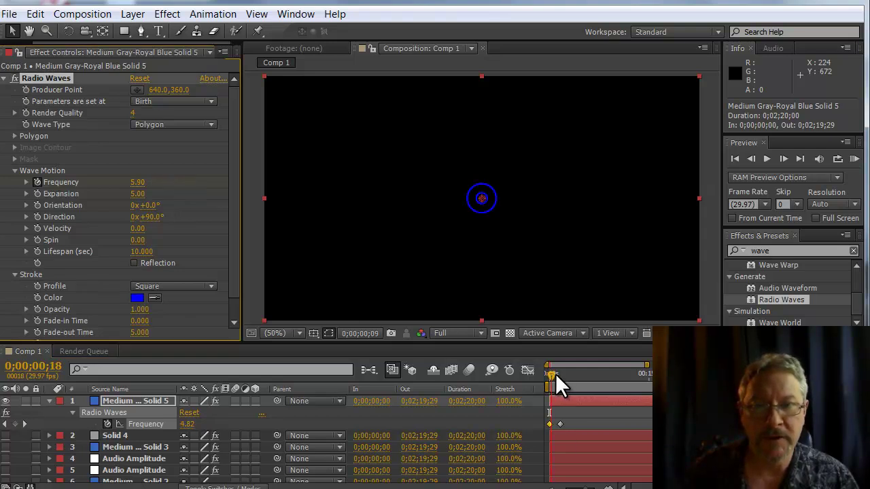
drag(556, 374, 570, 377)
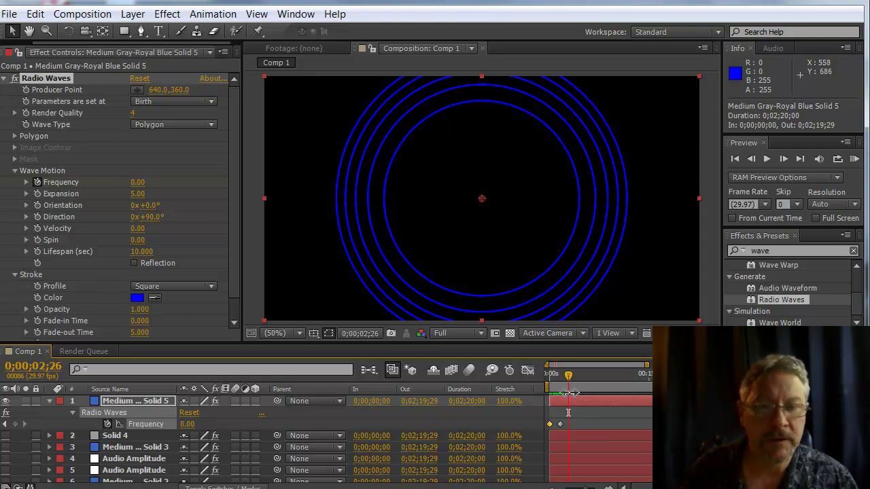
Step: Convert the Frequency keyframes to hold keyframes with Ctrl+Alt+H
click(559, 425)
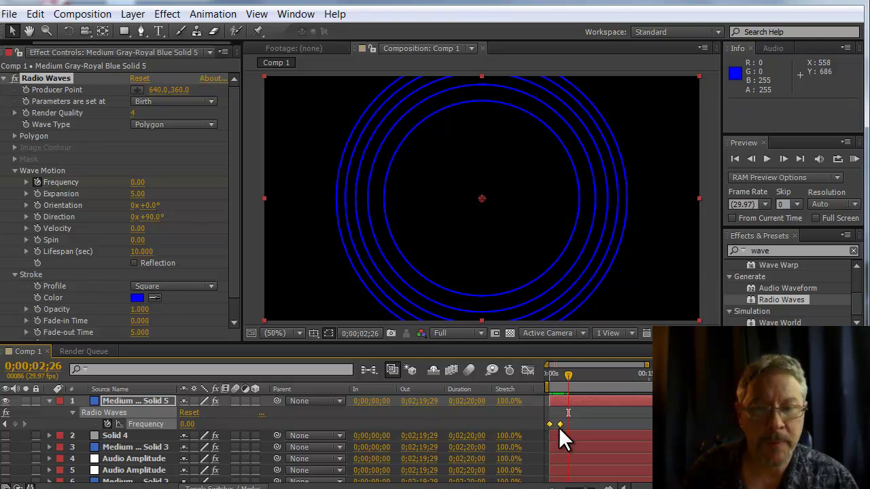
right_click(560, 423)
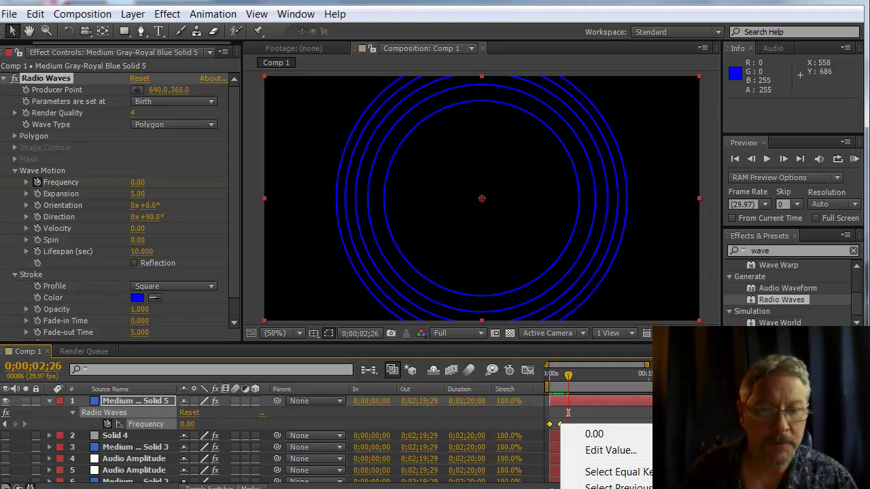
key(ctrl+alt+h)
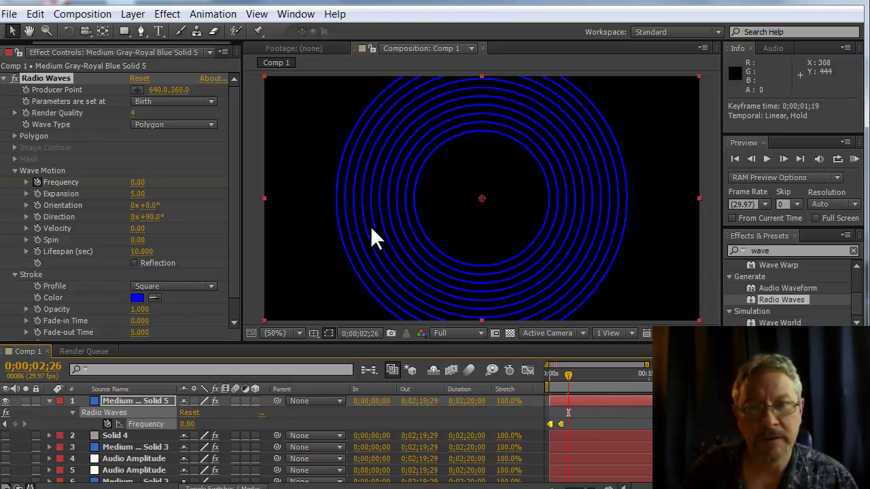
mouse_move(568, 374)
mouse_down()
mouse_move(552, 378)
mouse_move(568, 378)
mouse_up()
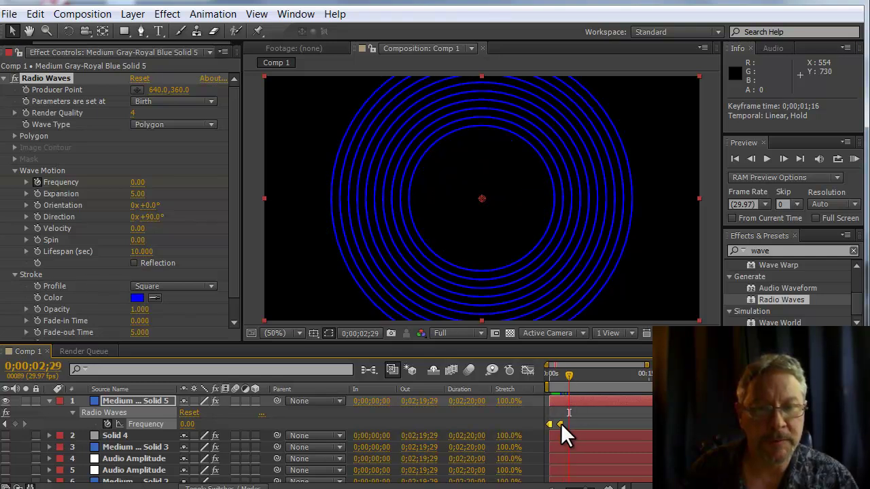
Step: Move the 0.00 Frequency hold keyframe earlier to 0;00;00;15 and preview the four-ring burst
drag(561, 424, 554, 423)
click(592, 426)
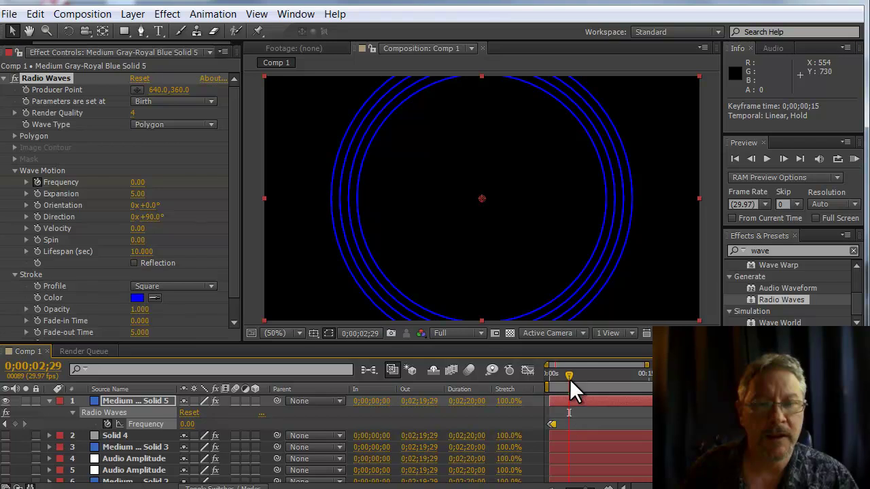
drag(571, 379, 532, 378)
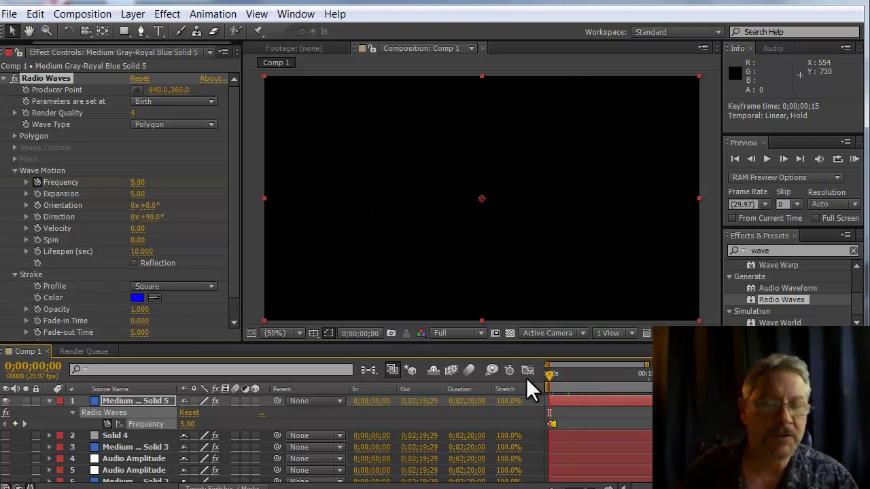
key(space)
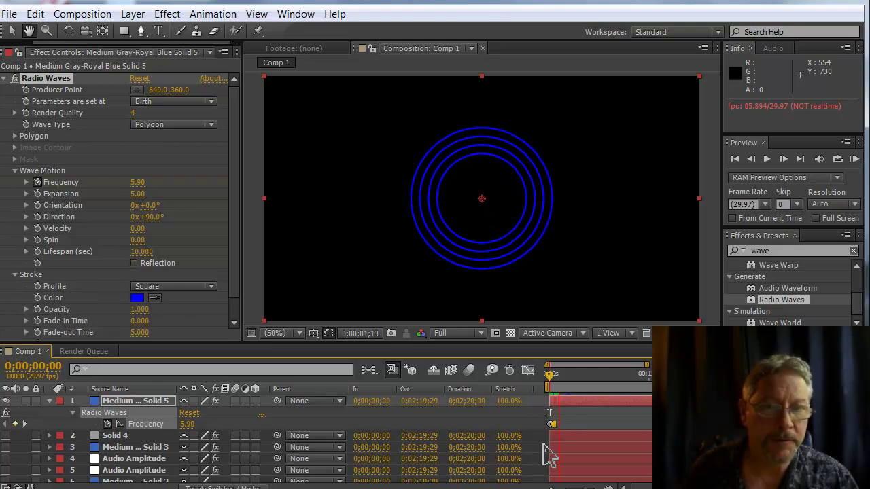
key(space)
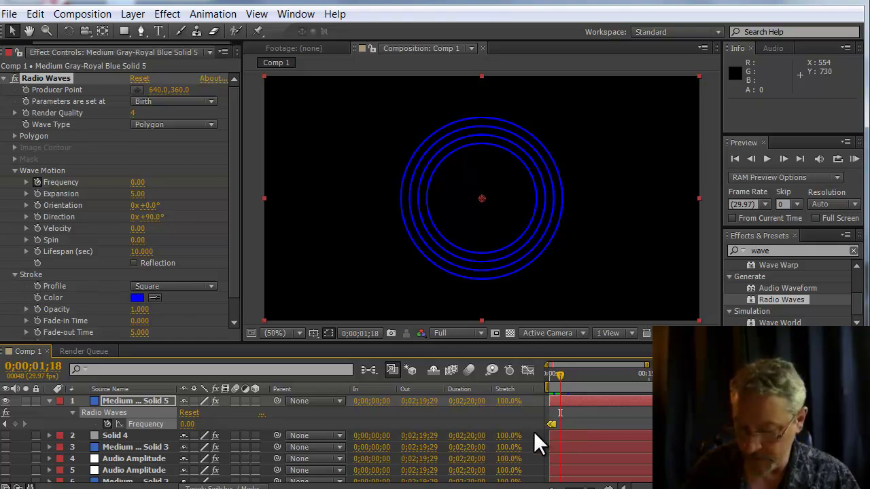
Step: Paste copies of the two Frequency hold keyframes at about four seconds and around 0;00;09;19
key(ctrl+c)
drag(562, 374, 578, 376)
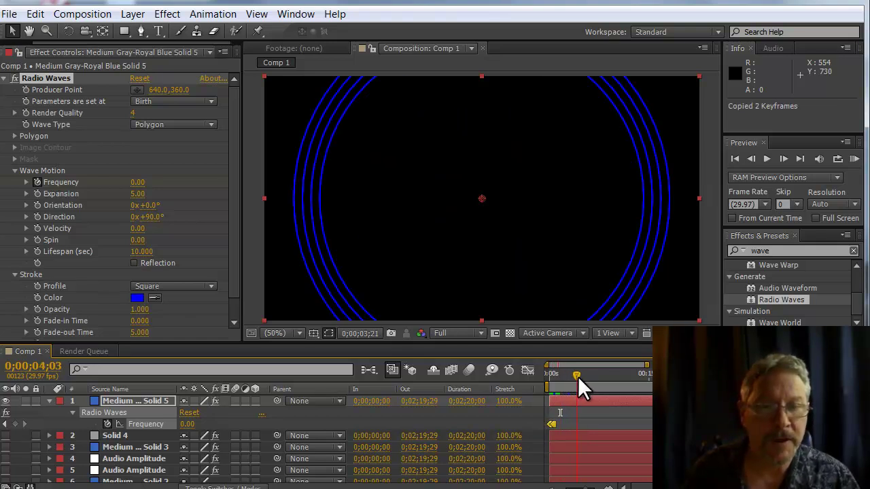
key(ctrl+v)
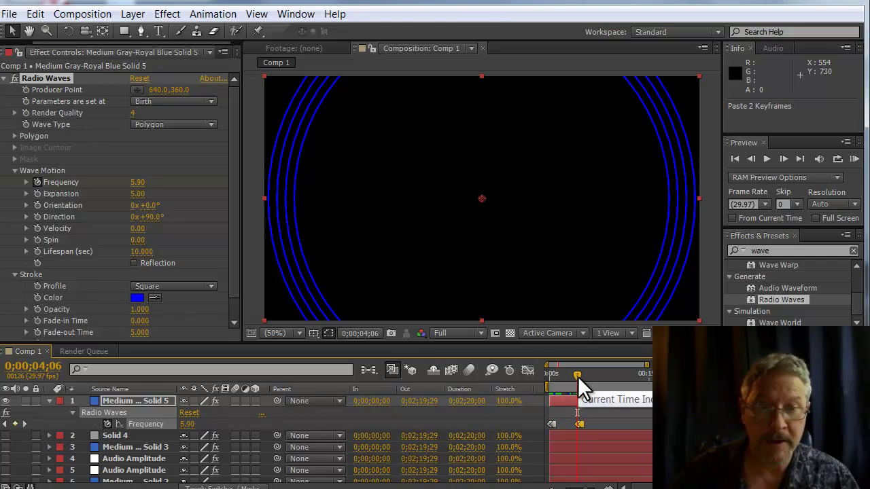
drag(582, 372, 594, 376)
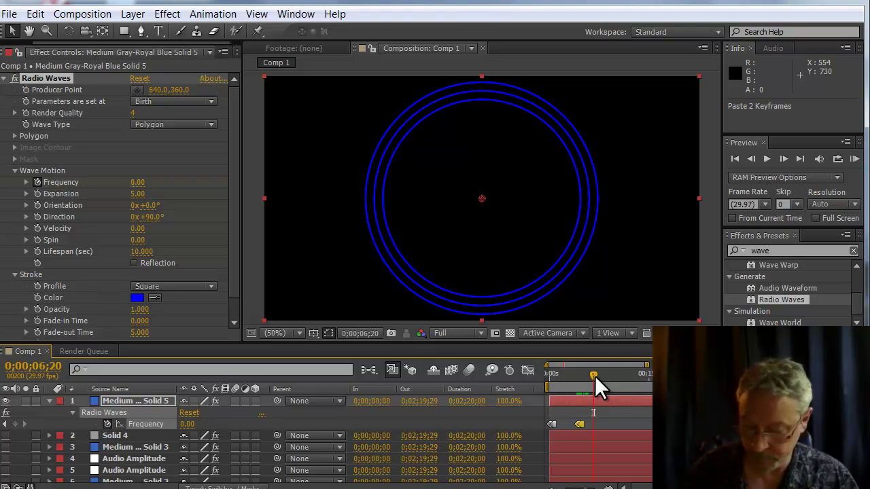
key(ctrl+v)
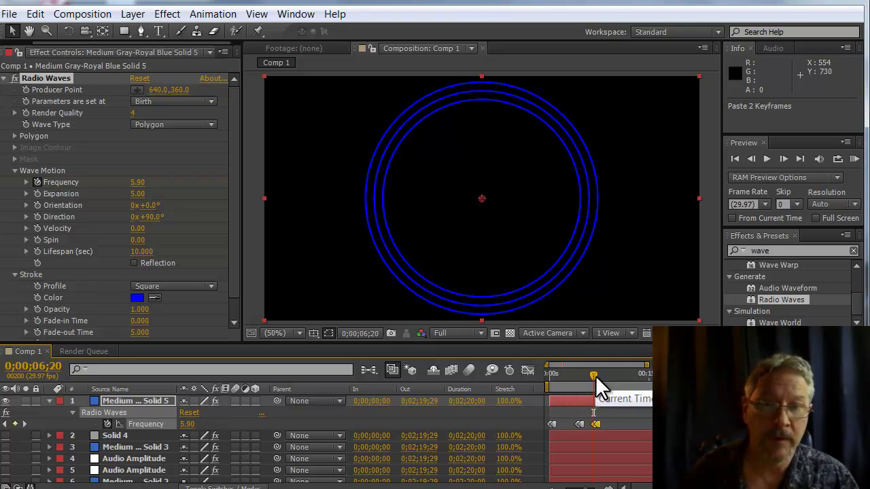
drag(595, 375, 615, 379)
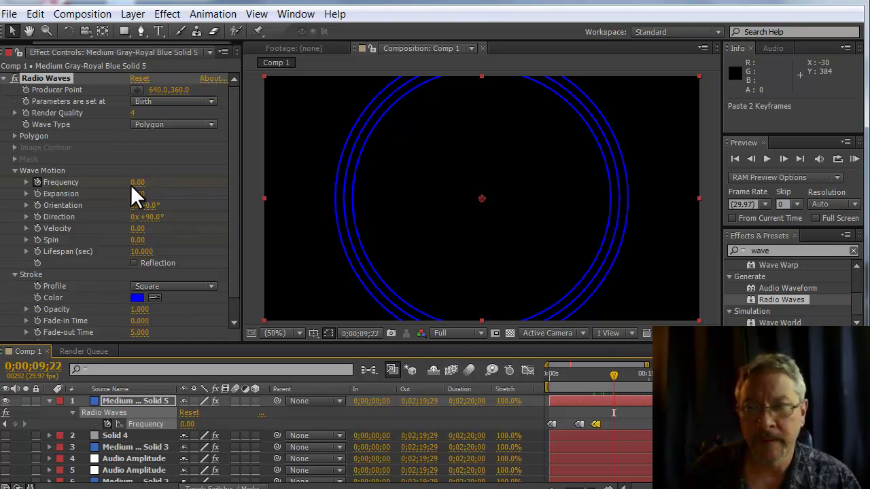
Step: Raise the Radio Waves Expansion from 5.00 to 7.40, then return the time indicator to 0;00;00;00
drag(613, 374, 596, 381)
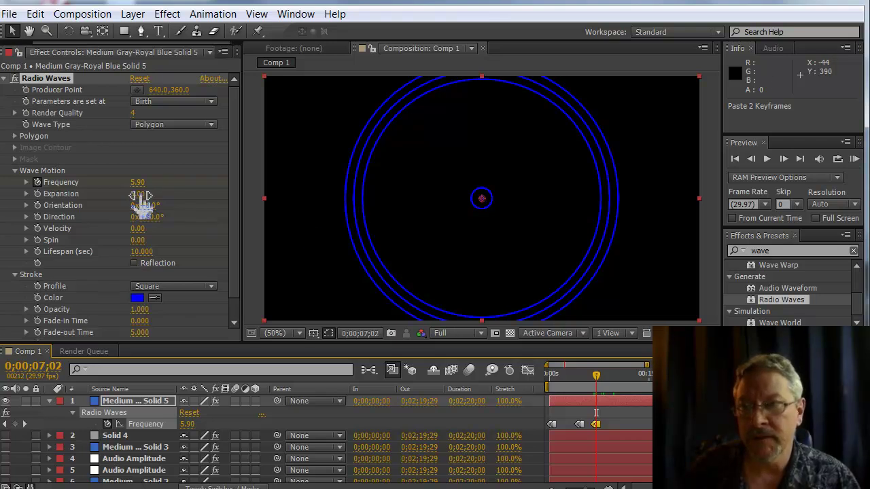
drag(136, 194, 126, 198)
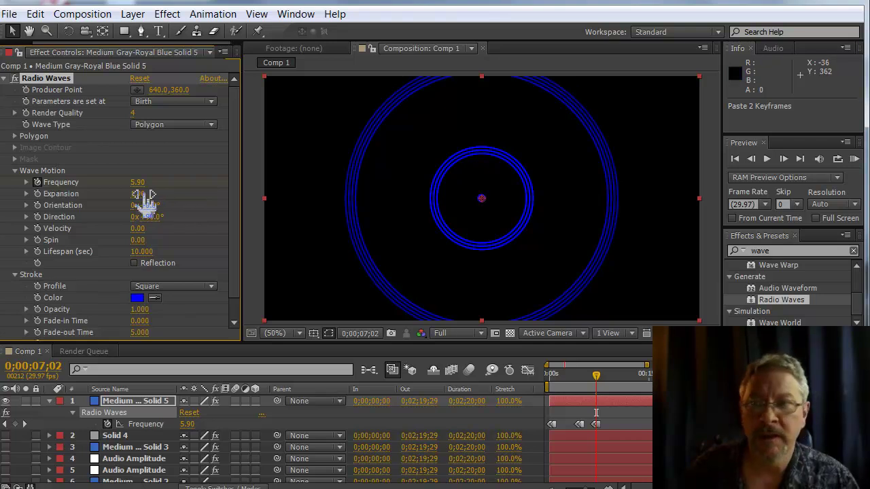
drag(139, 195, 176, 193)
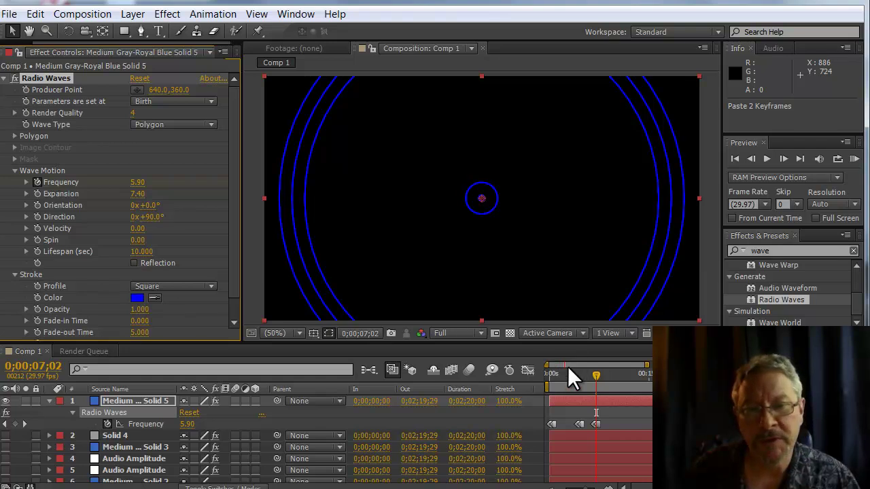
drag(600, 376, 539, 372)
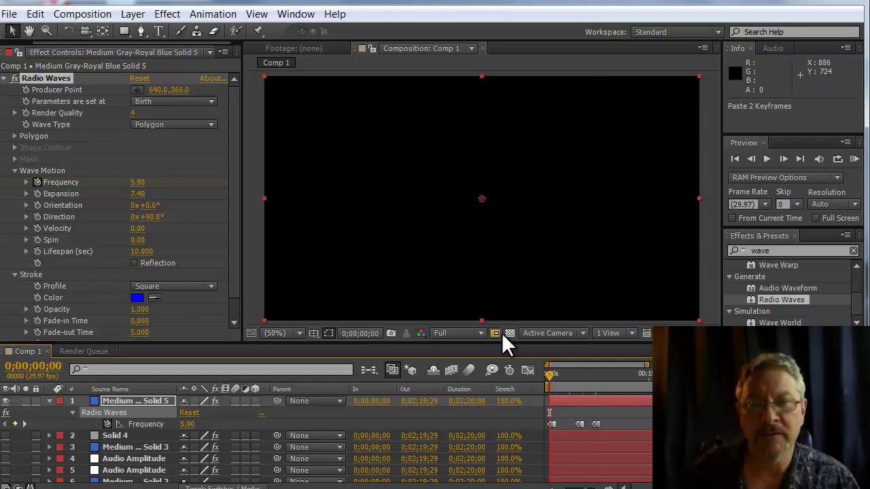
Step: Preview the animation, copy the two Frequency keyframes, and return to 0:00 with the radio waves layer selected
key(space)
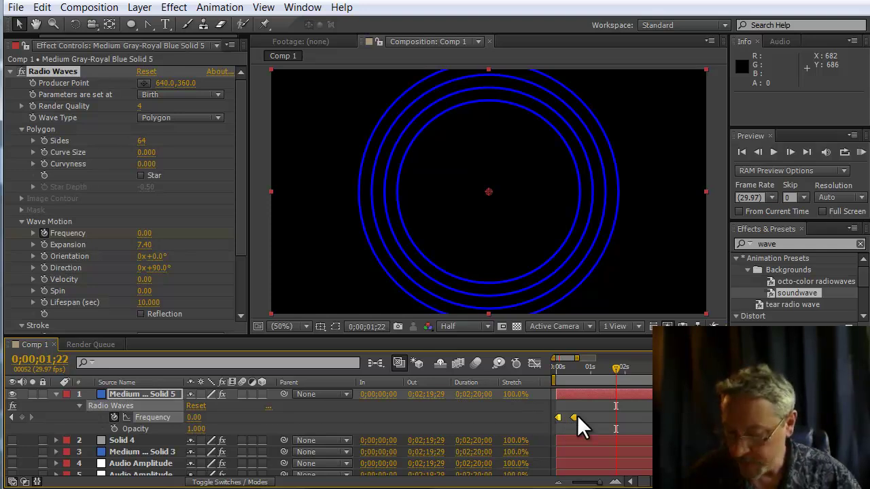
key(ctrl+c)
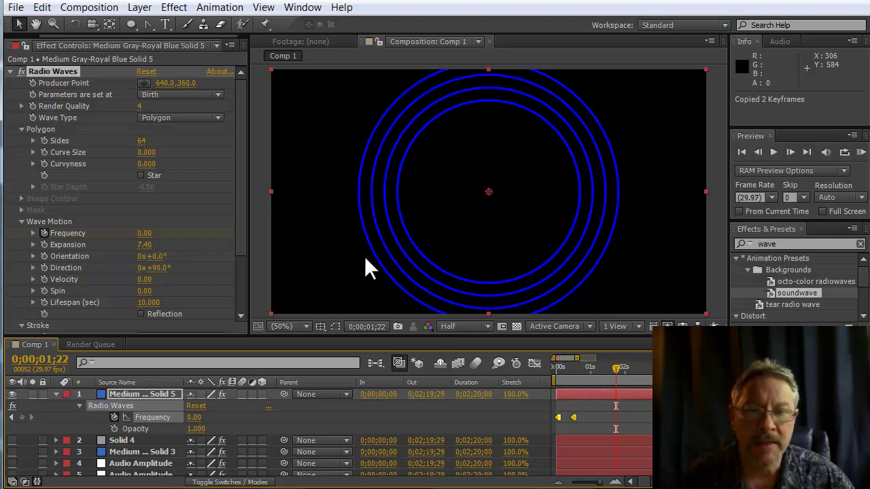
drag(613, 367, 535, 379)
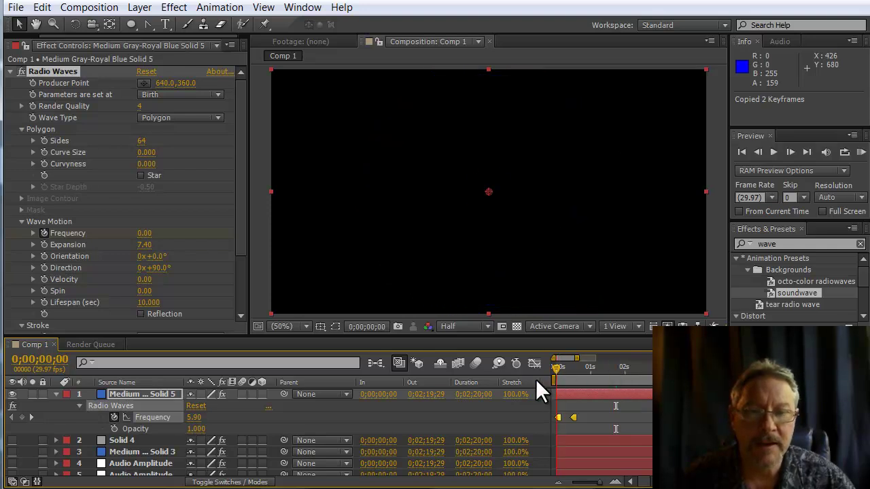
click(32, 82)
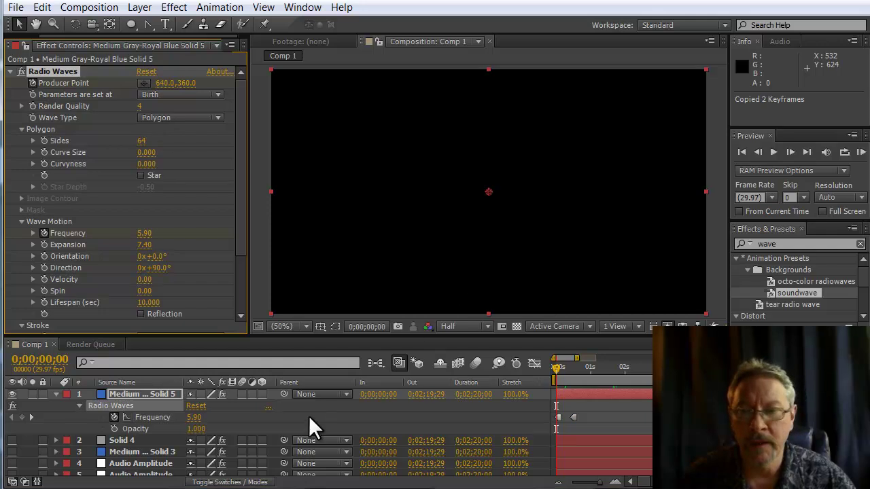
click(148, 394)
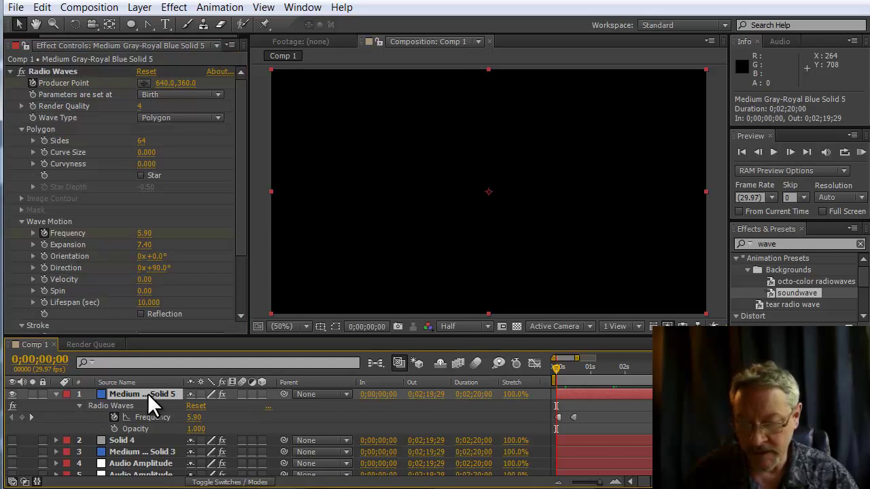
Step: Reveal the keyframed properties, make the 0s Producer Point keyframe a Hold keyframe, then move to 0;00;01;20
key(u)
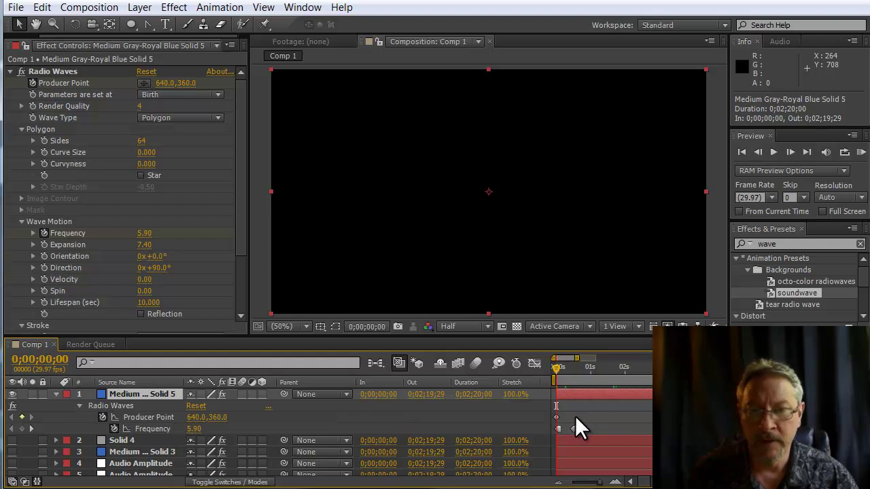
click(556, 418)
right_click(556, 416)
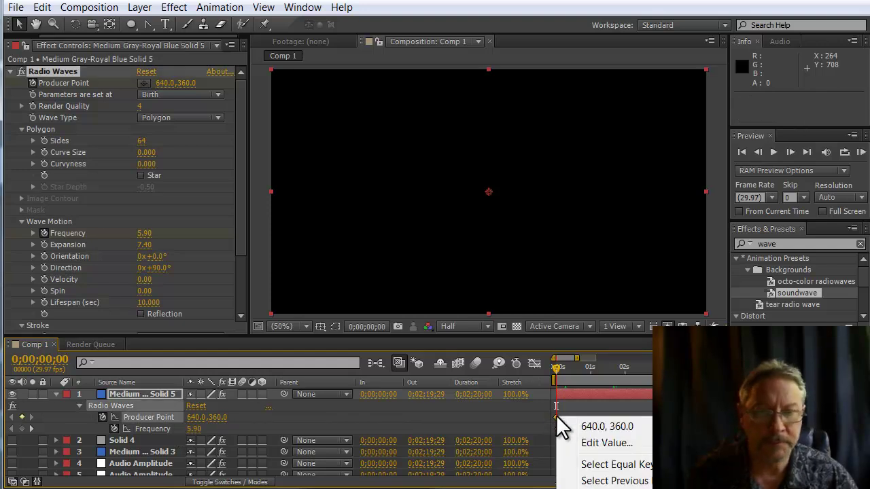
click(598, 458)
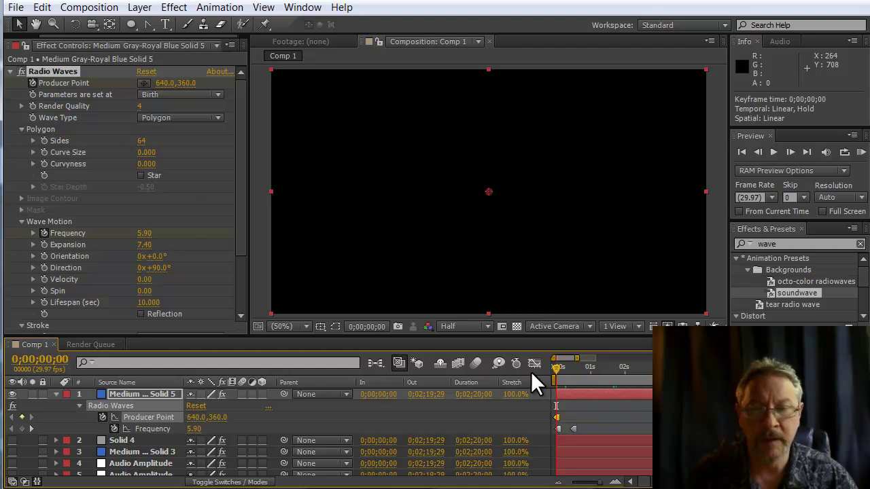
drag(556, 367, 613, 374)
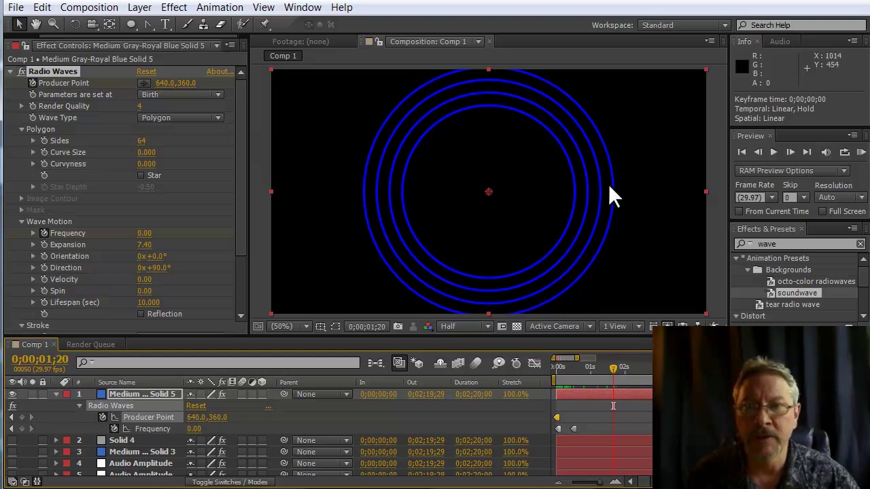
Step: Set the Producer Point to the upper right of the comp at 1010,194
click(143, 83)
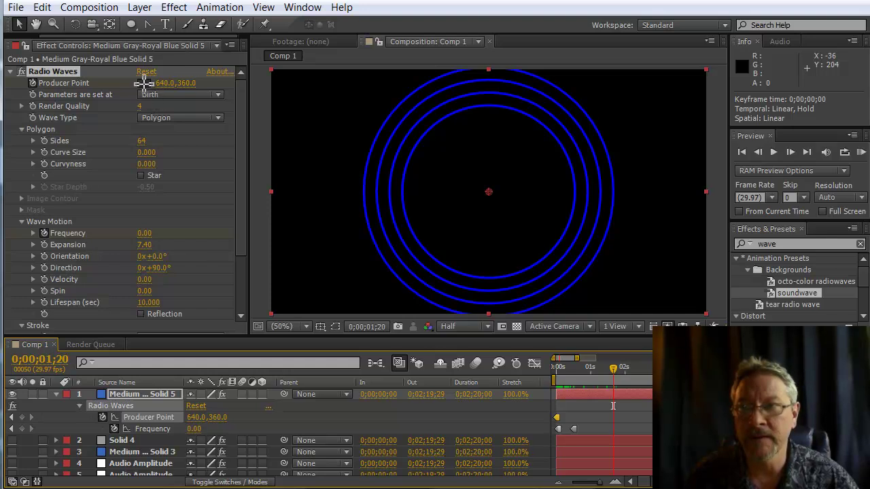
click(614, 135)
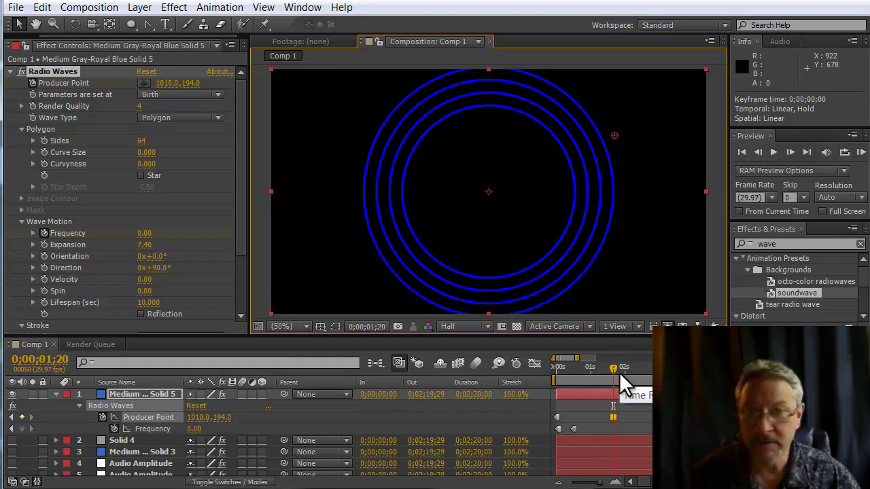
key(ctrl+v)
click(534, 263)
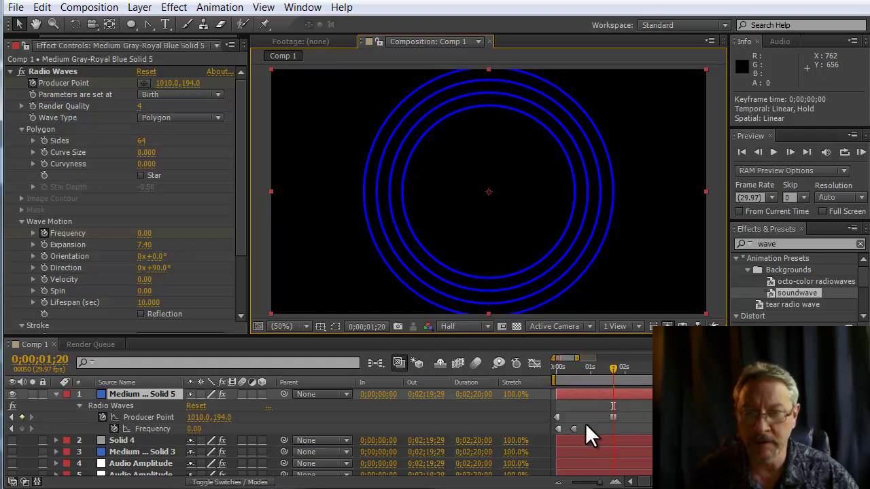
Step: Copy both Frequency keyframes and paste them one frame later, then scrub ahead to watch the rings
drag(586, 424, 546, 434)
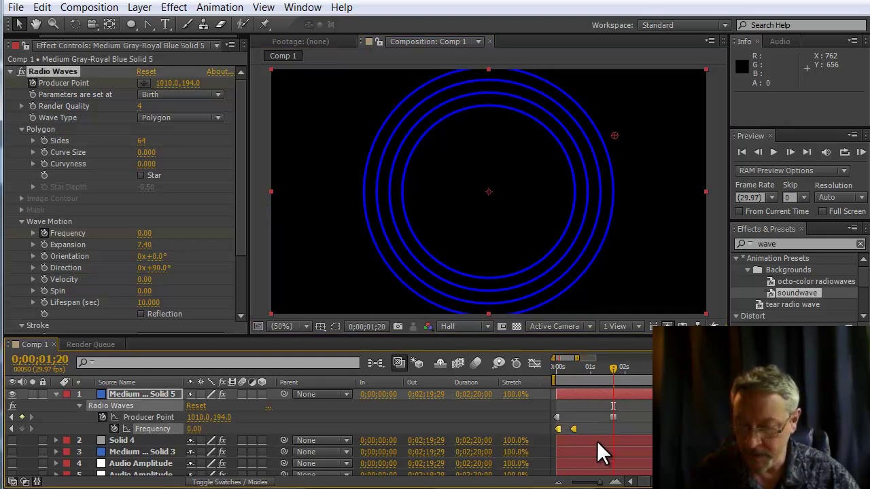
key(ctrl+c)
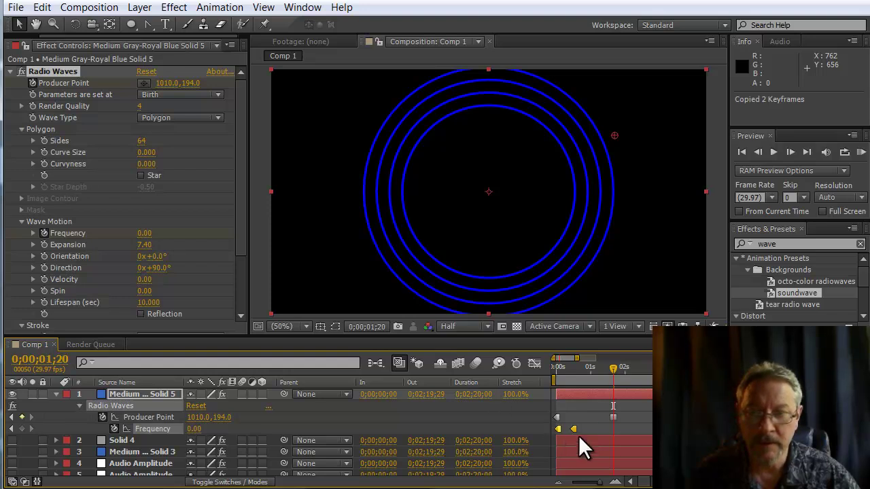
click(616, 367)
key(ctrl+v)
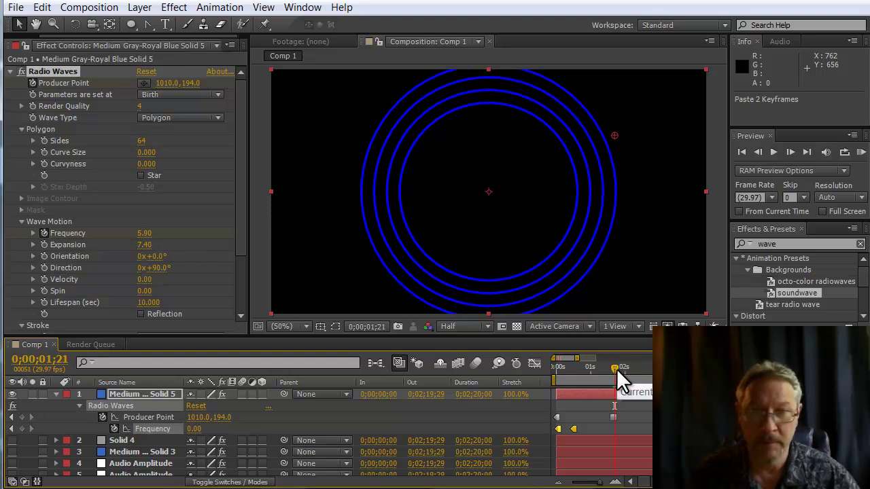
click(619, 367)
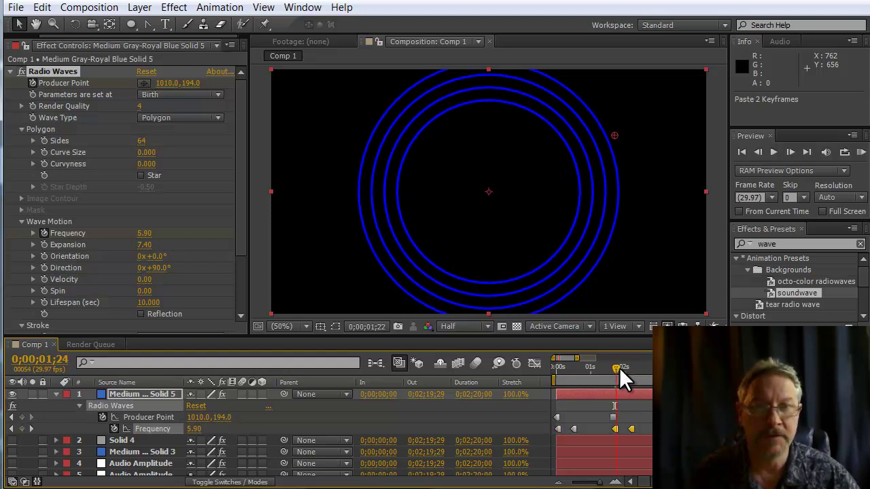
drag(619, 368, 644, 373)
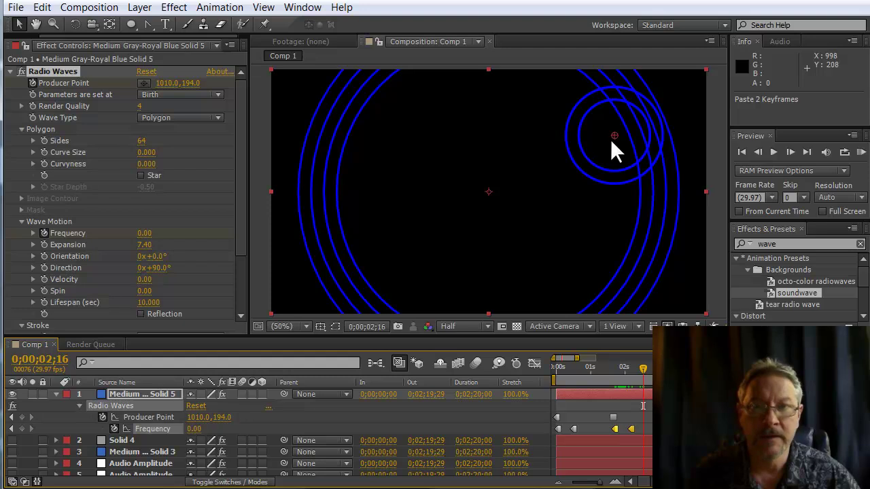
Step: Move the Producer Point to the upper left (300,248) and paste the Frequency burst at 0;00;02;18
drag(613, 135, 373, 153)
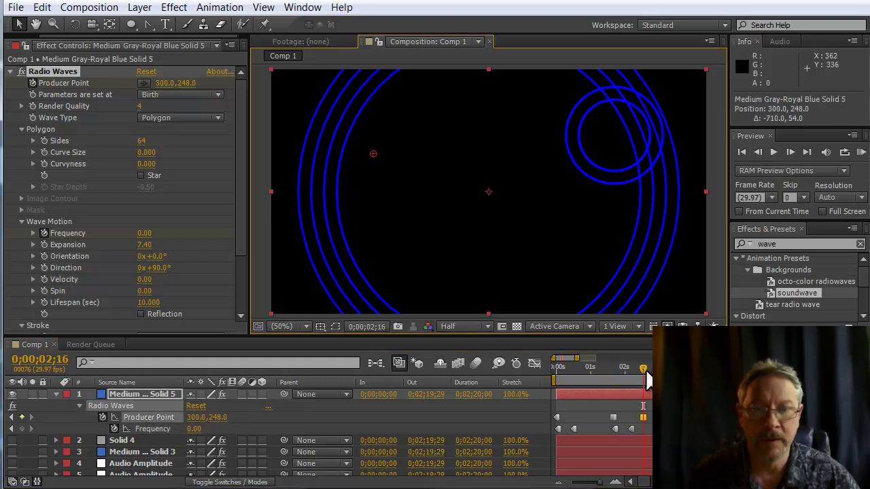
drag(646, 373, 648, 373)
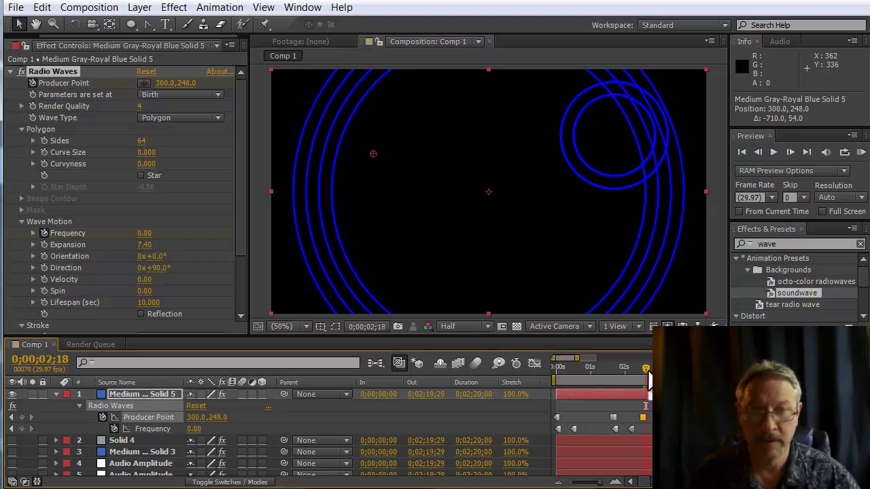
key(ctrl+v)
click(554, 264)
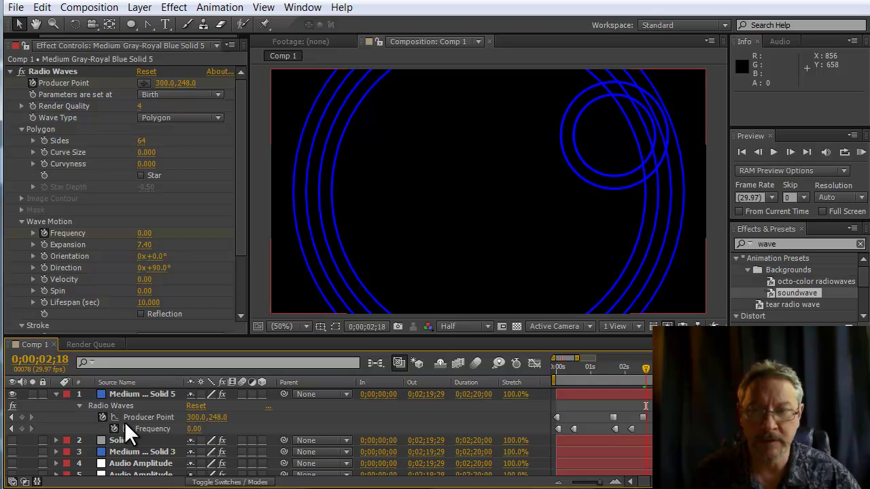
click(143, 429)
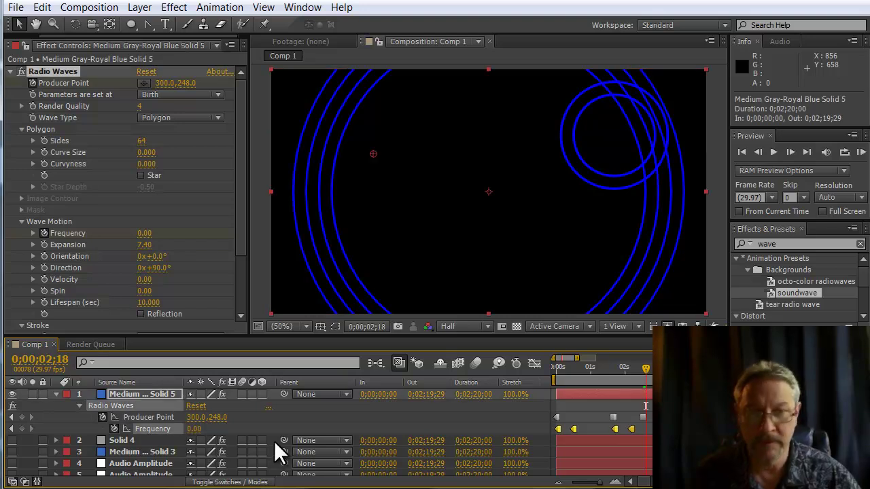
key(ctrl+v)
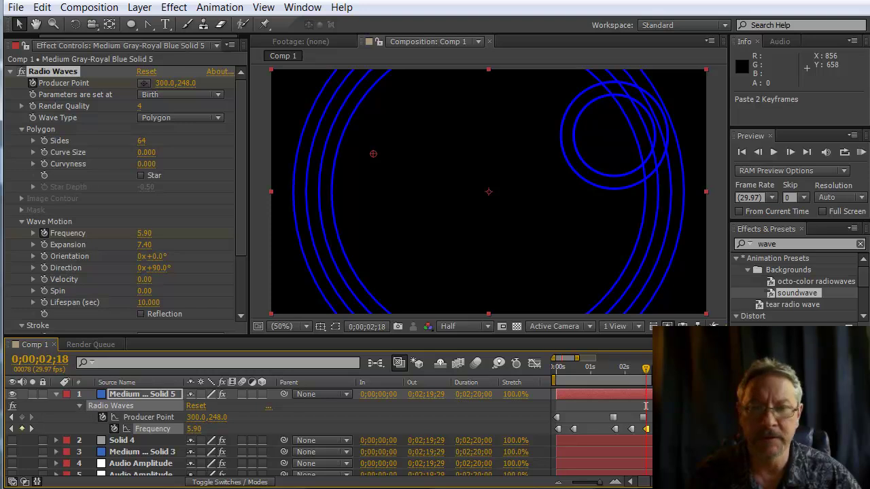
Step: At a later time, move the Producer Point to bottom centre (594,648), paste another Frequency burst, and preview
click(655, 367)
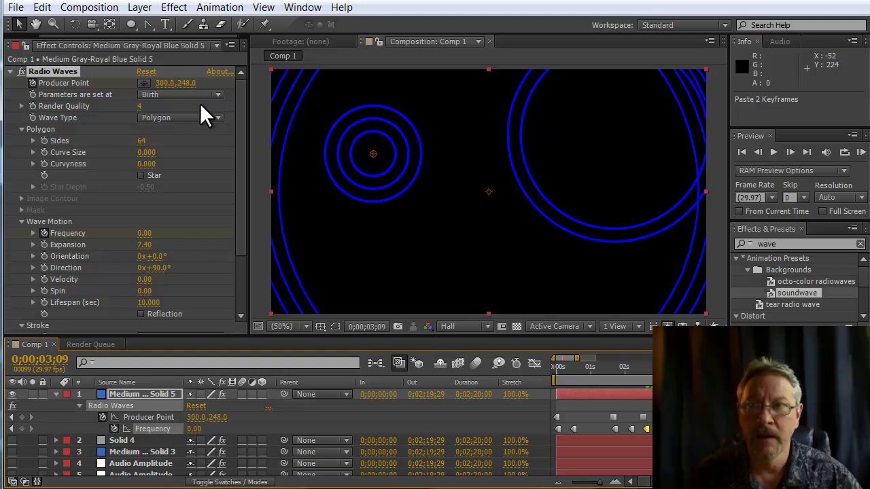
drag(163, 84, 384, 118)
drag(182, 84, 429, 122)
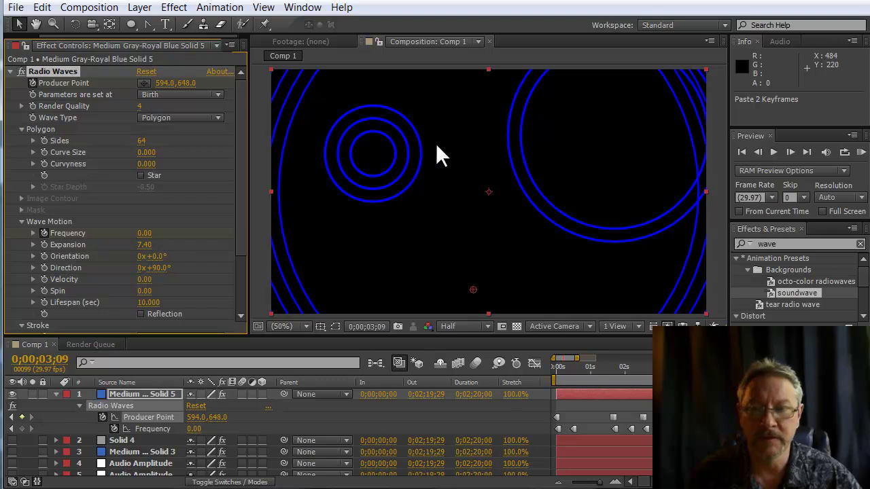
click(155, 427)
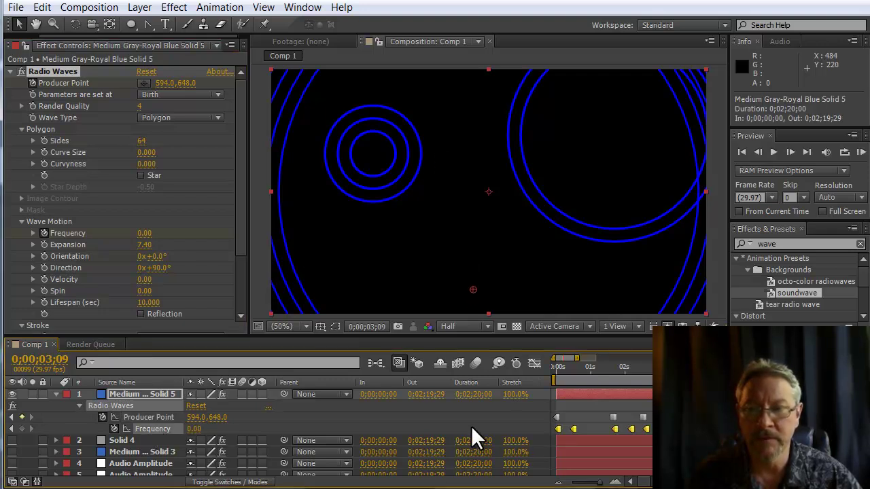
key(ctrl+v)
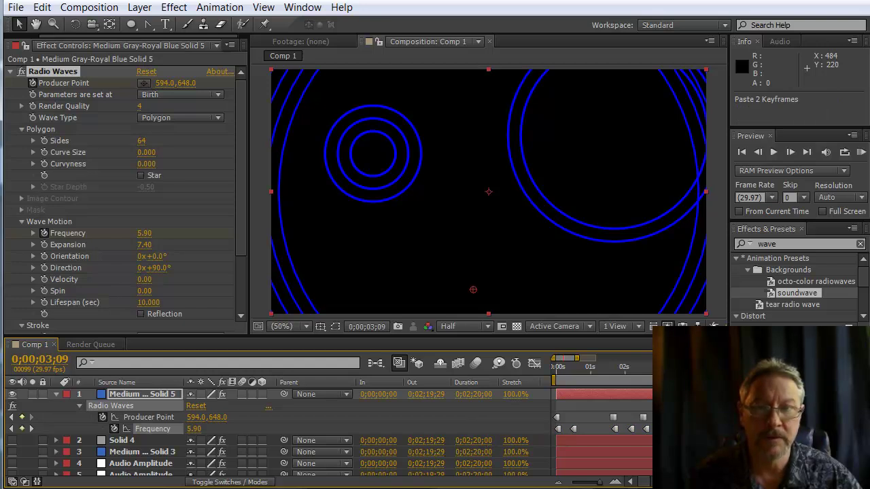
key(space)
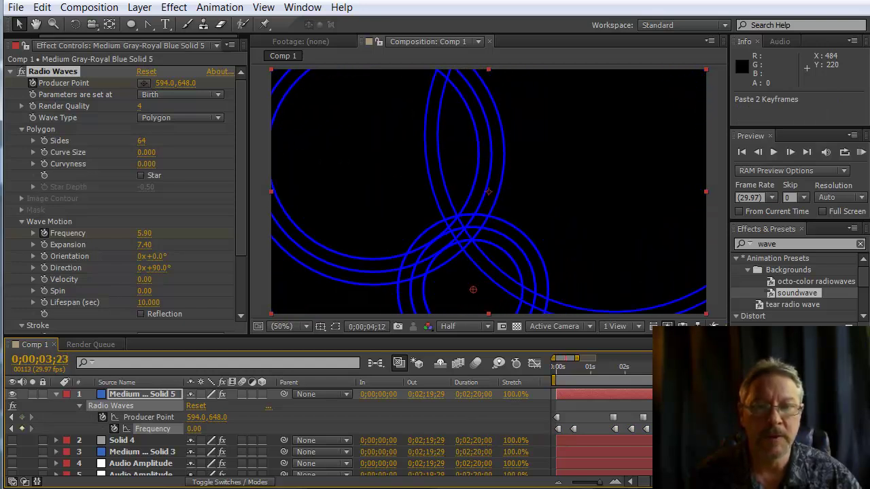
drag(643, 374, 676, 380)
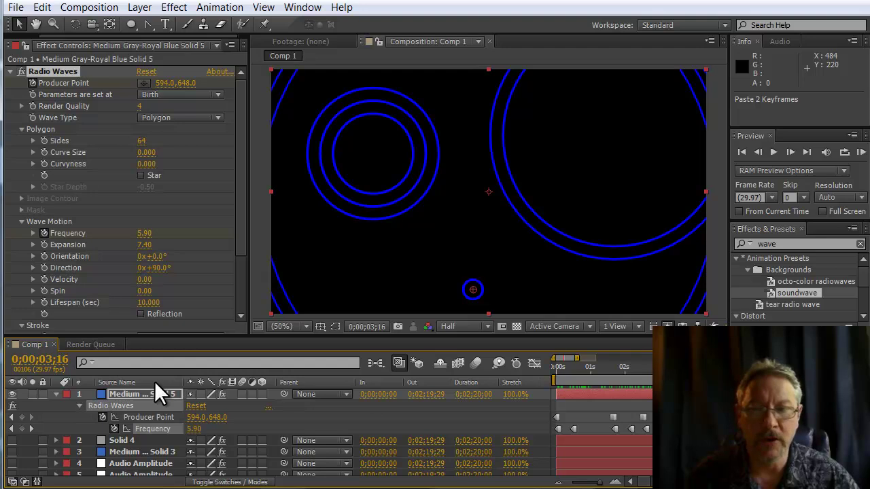